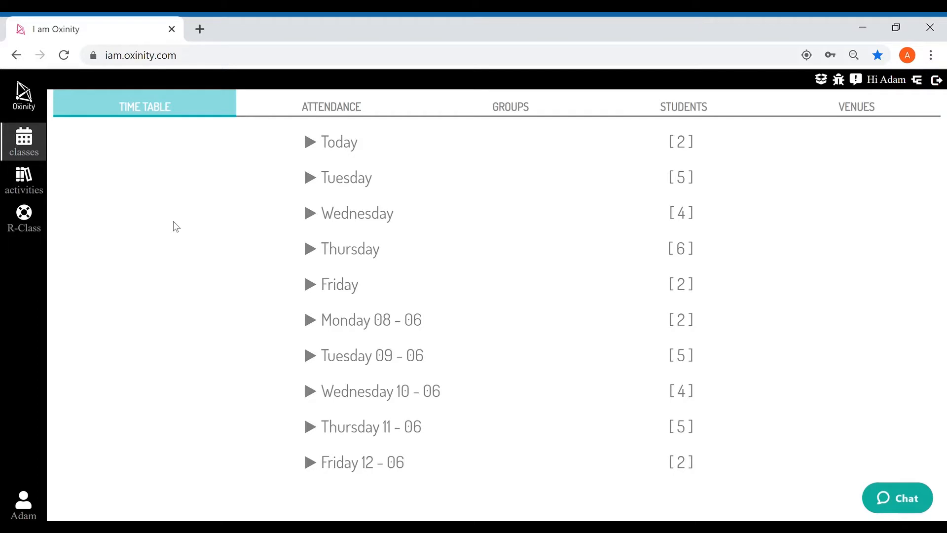
# Open the assigned level 4 Business Presentations activity due 05/06/2020 and look over its sections down to Target language
pyautogui.click(27, 191)
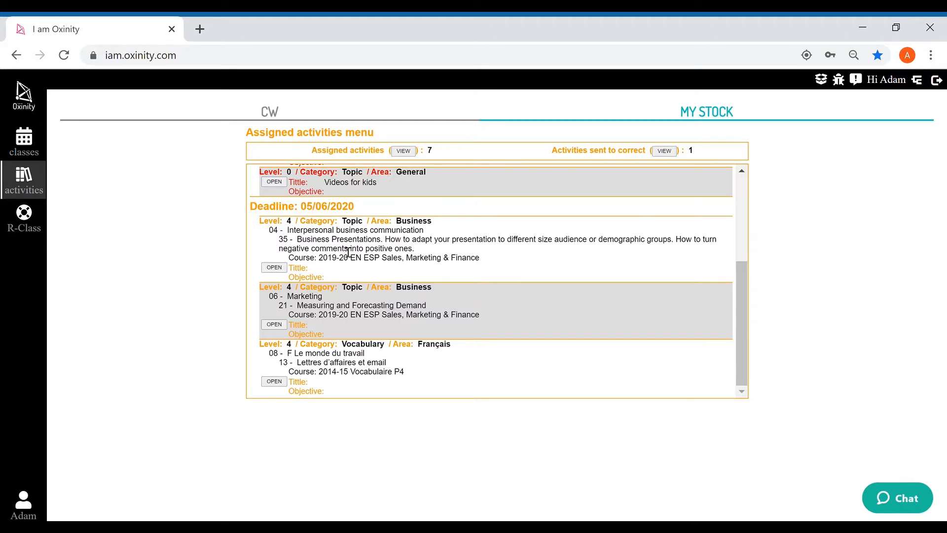
pyautogui.click(275, 269)
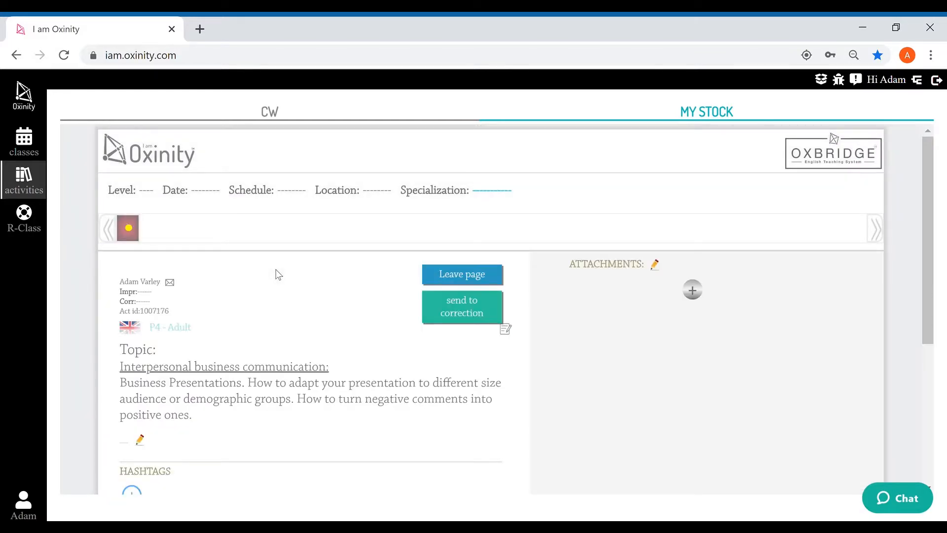
pyautogui.scroll(-5, 279, 275)
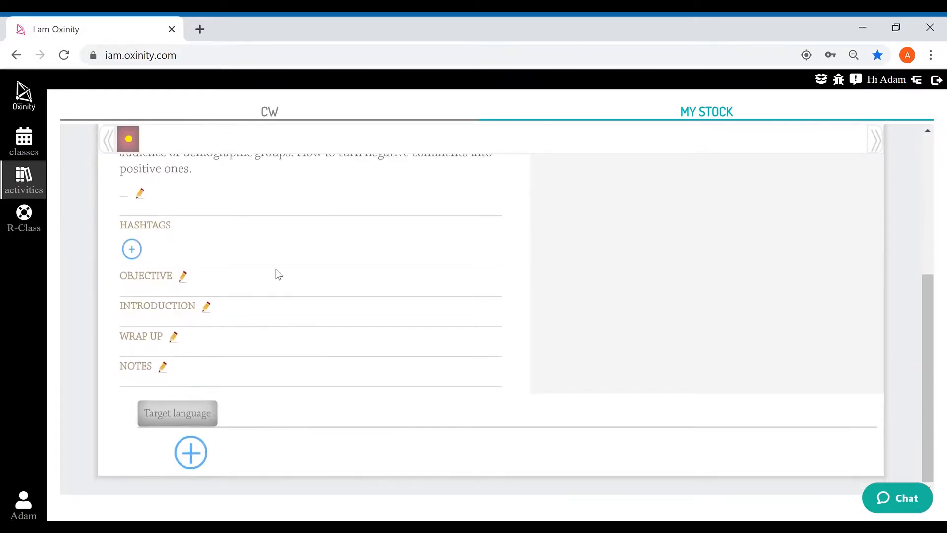
pyautogui.scroll(4, 236, 364)
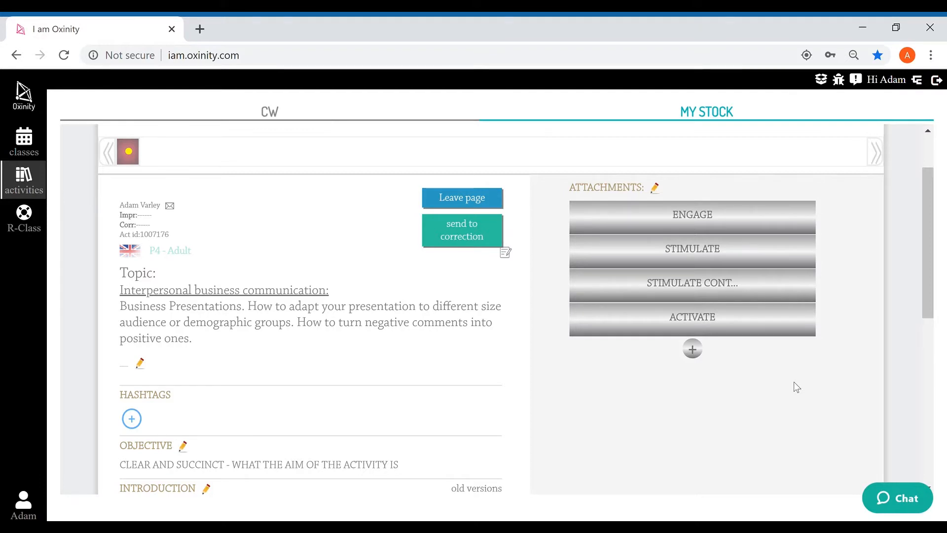
# Check the options for adding an attachment and examine the Engage attachment's student and teacher content
pyautogui.click(693, 349)
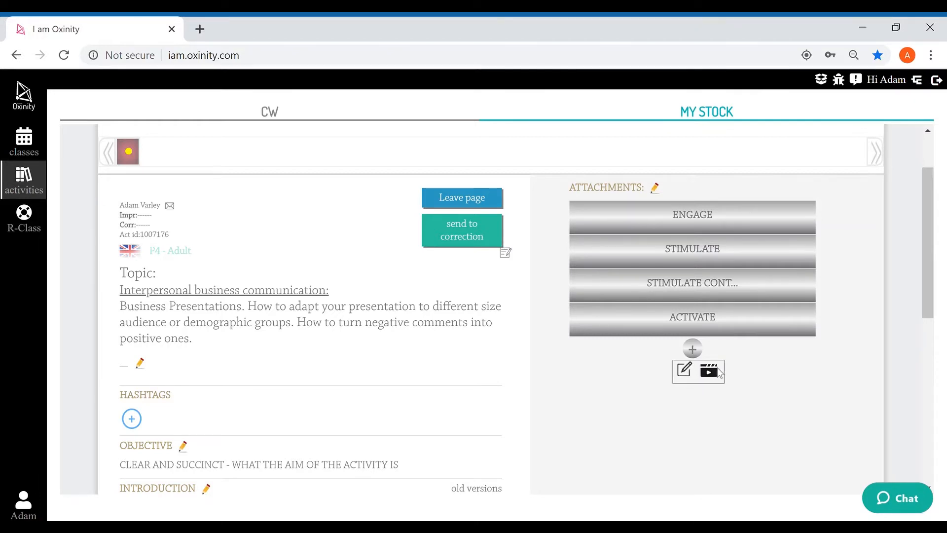
pyautogui.click(693, 348)
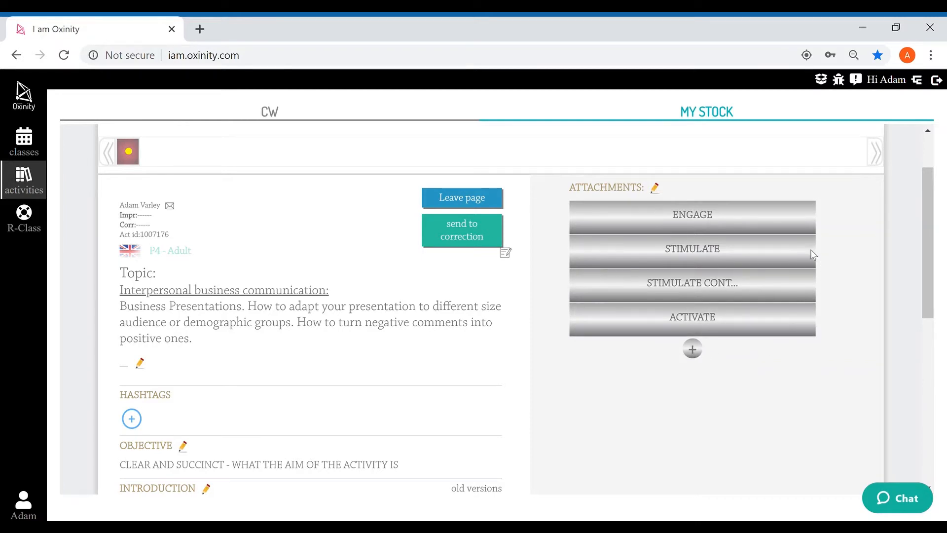
pyautogui.click(750, 217)
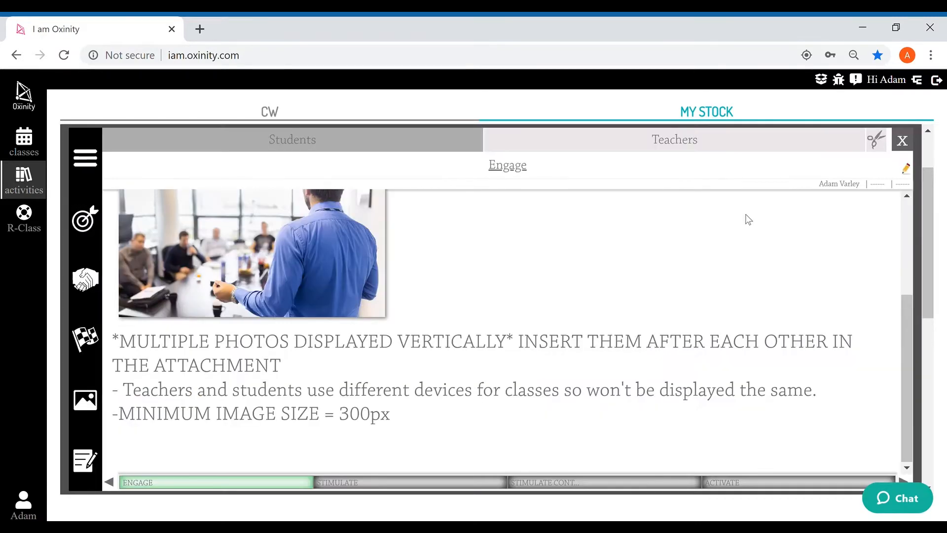
pyautogui.scroll(3, 714, 253)
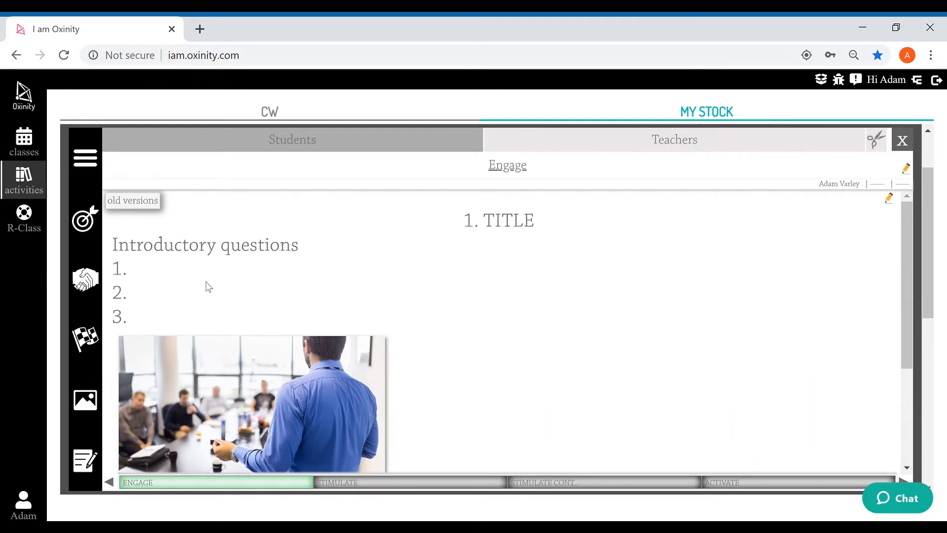
pyautogui.scroll(-1, 206, 282)
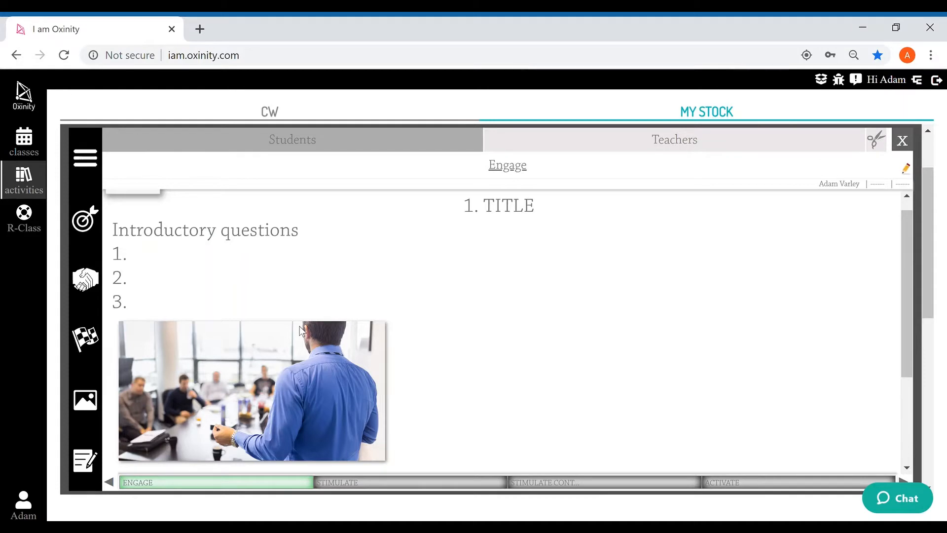
pyautogui.scroll(-3, 300, 330)
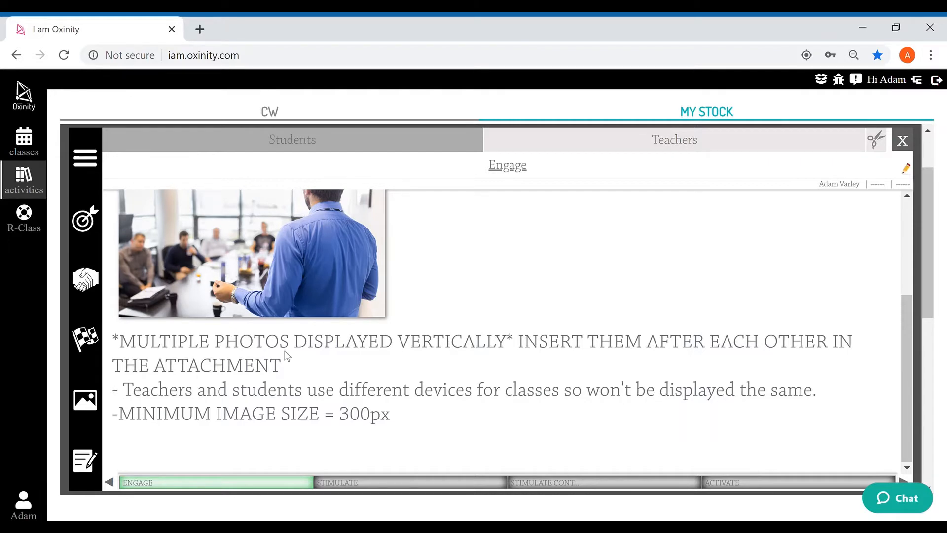
pyautogui.scroll(3, 488, 259)
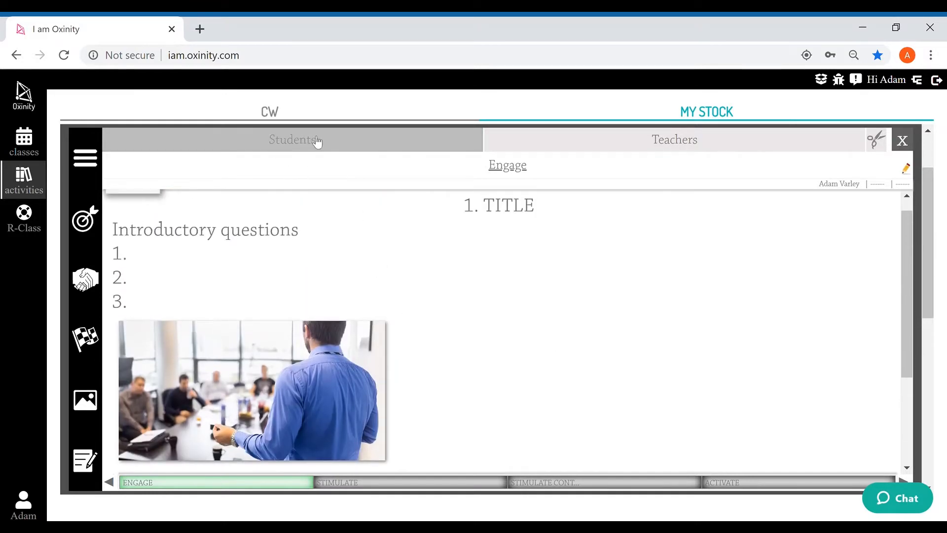
pyautogui.click(599, 147)
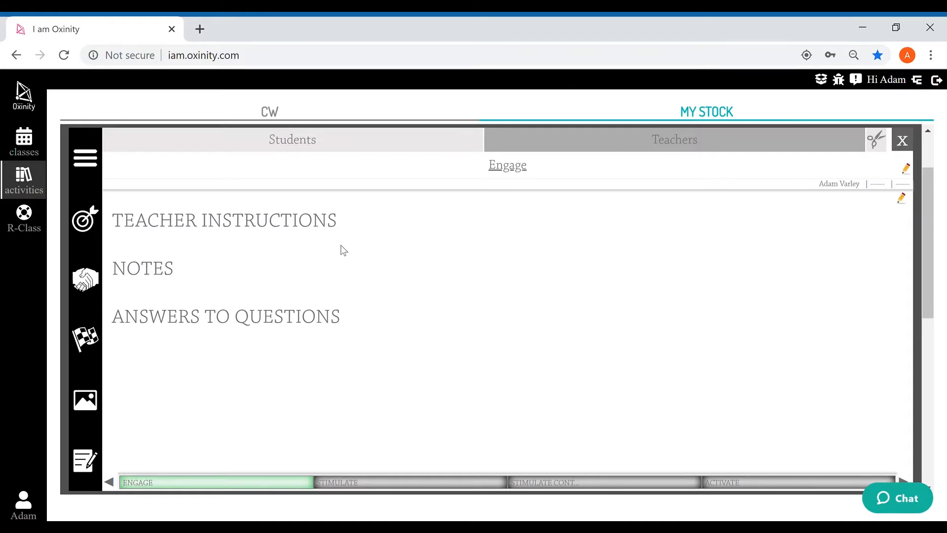
# Examine the student and teacher content of the Stimulate and Stimulate Cont... attachments
pyautogui.click(366, 488)
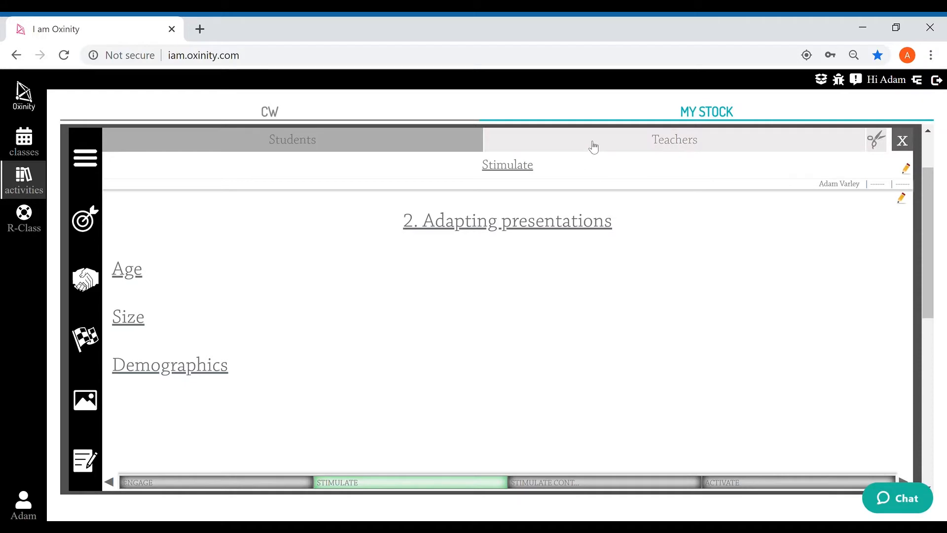
pyautogui.click(543, 151)
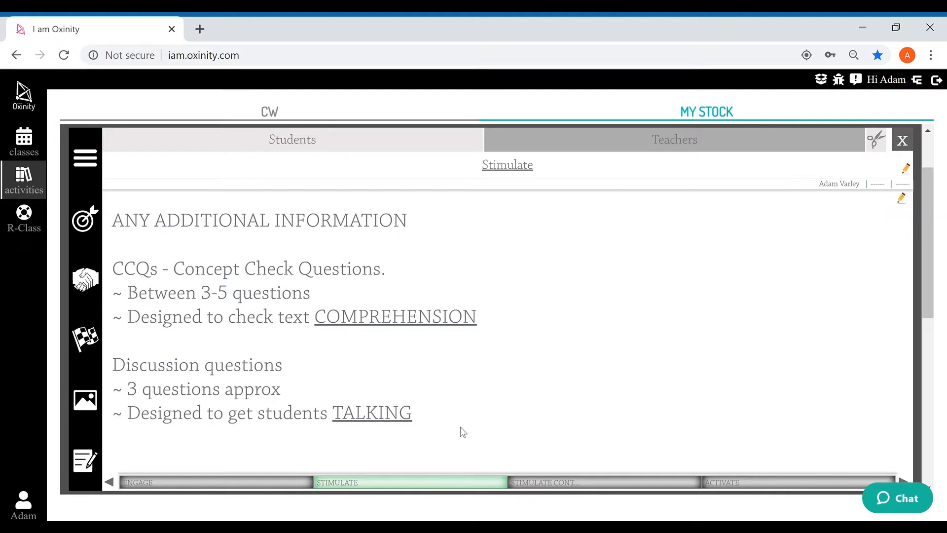
pyautogui.click(525, 483)
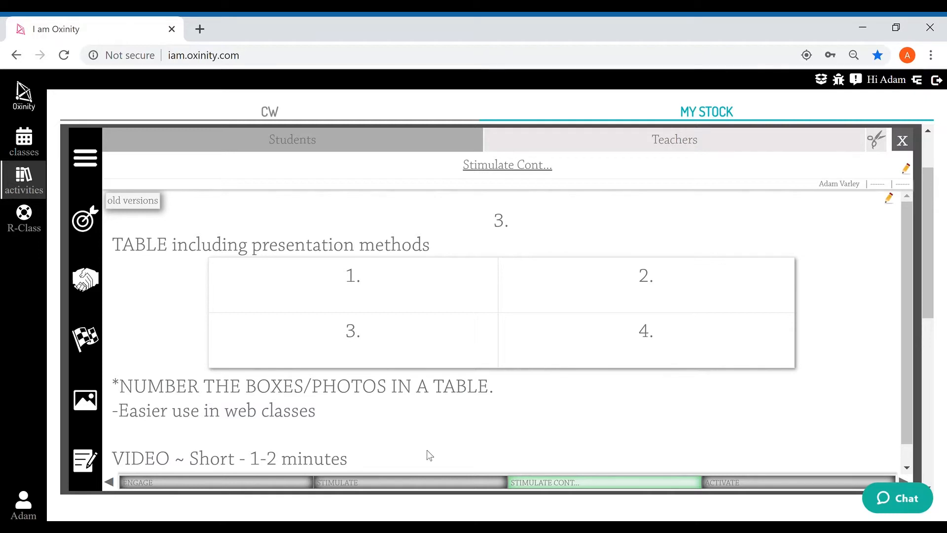
pyautogui.scroll(-1, 399, 446)
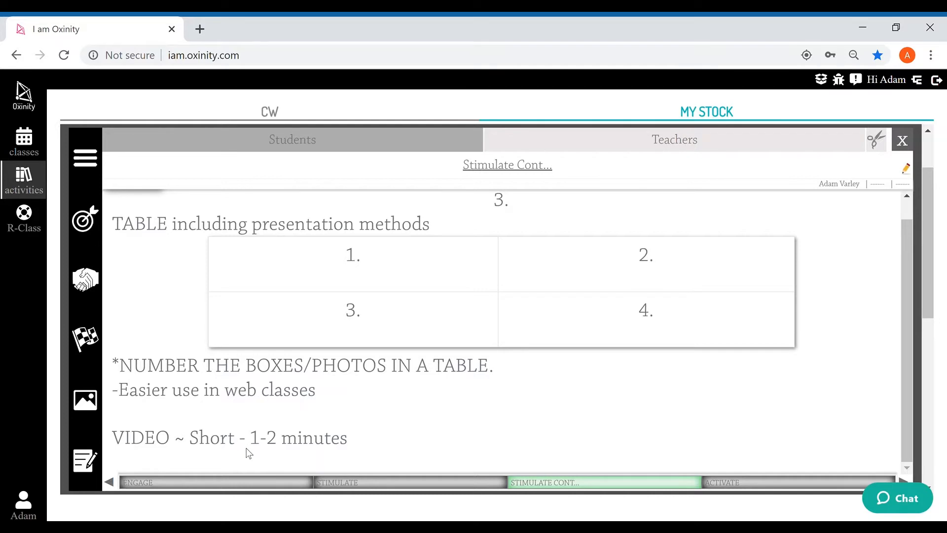
pyautogui.scroll(1, 516, 225)
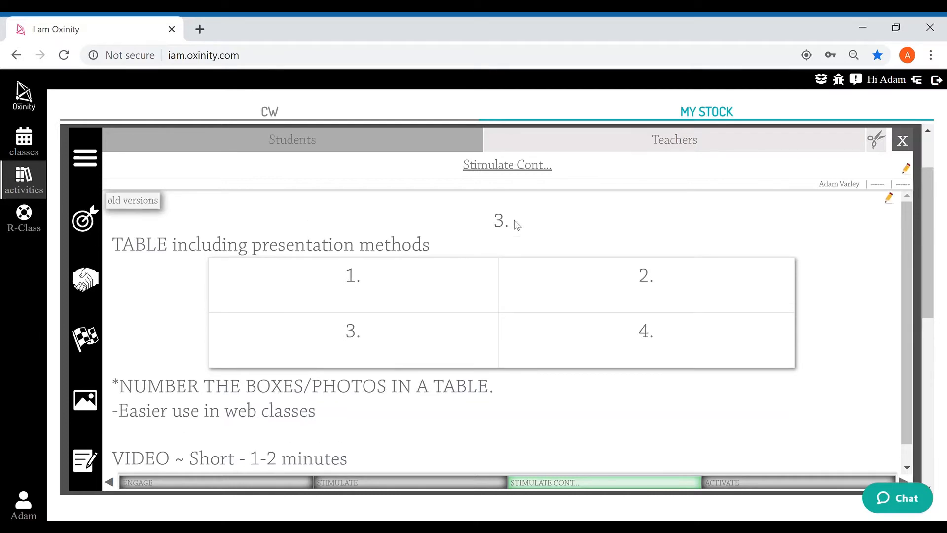
pyautogui.click(702, 147)
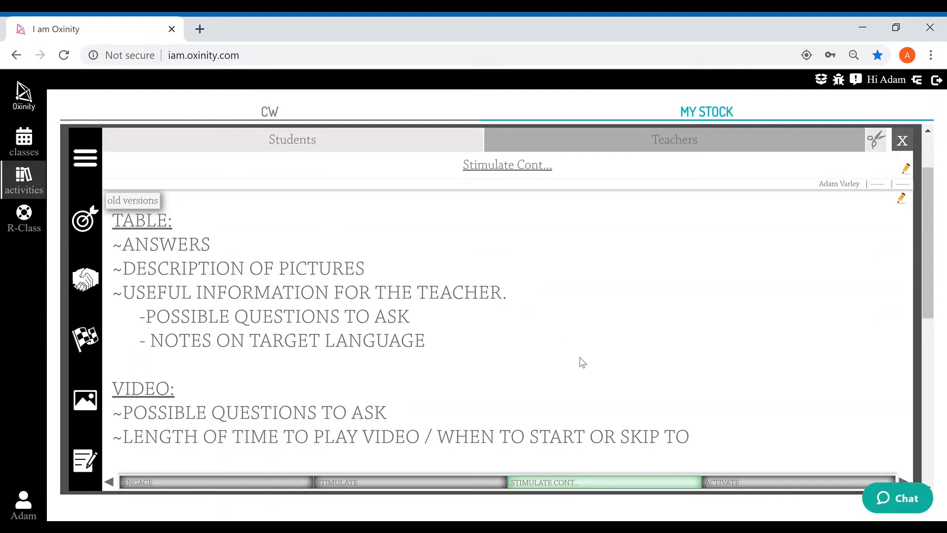
# Examine the Activate attachment's student content, including the role play task, and its teacher notes
pyautogui.click(716, 485)
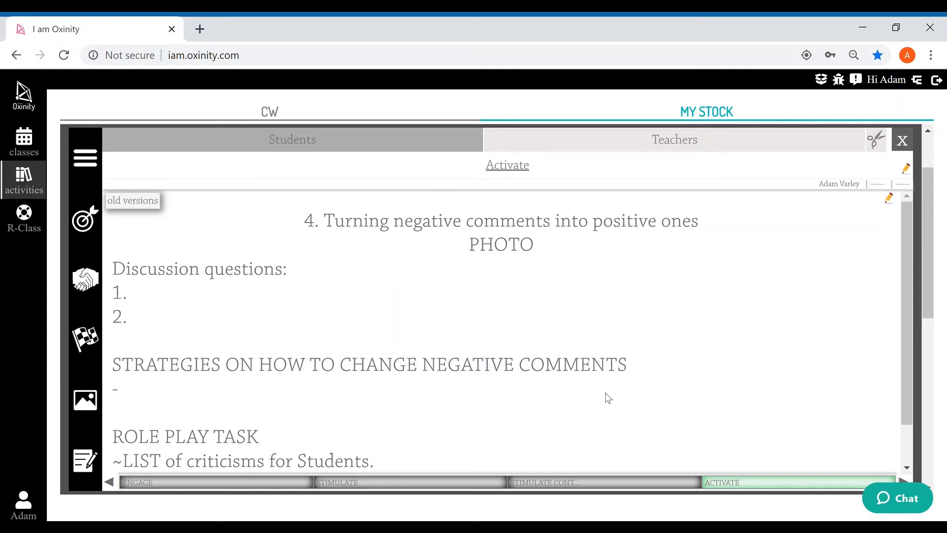
pyautogui.scroll(-1, 387, 395)
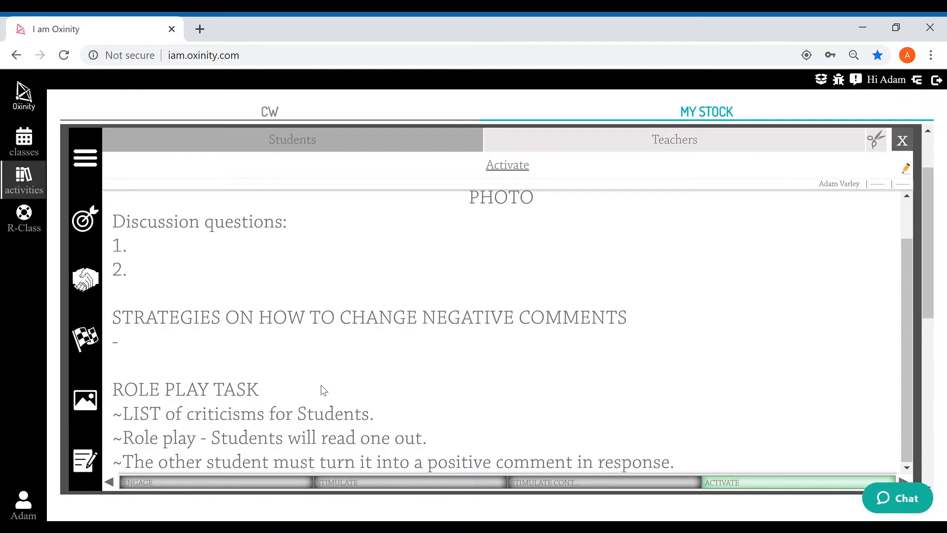
pyautogui.click(583, 147)
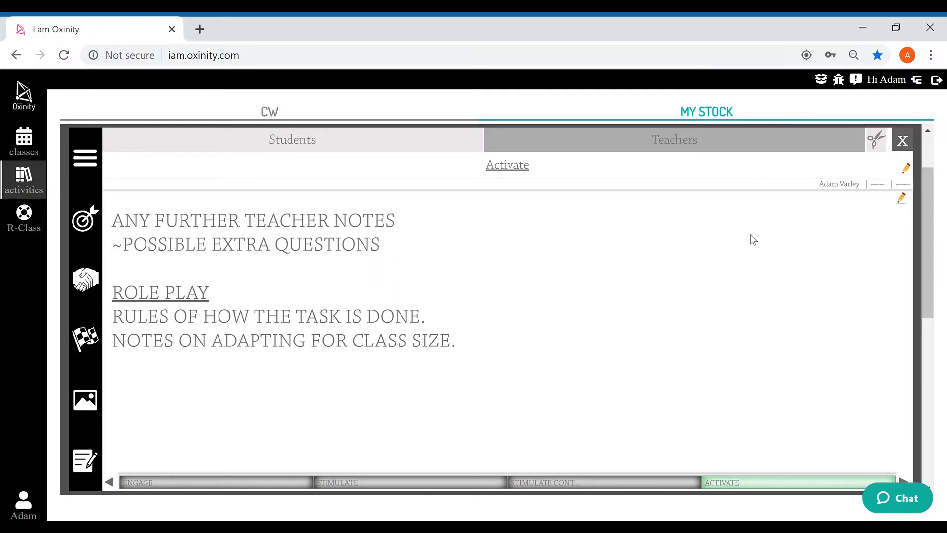
# Close the attachment and review the activity's Objective, Introduction, Wrap Up, Notes and Target language sections
pyautogui.click(901, 142)
pyautogui.scroll(-3, 555, 300)
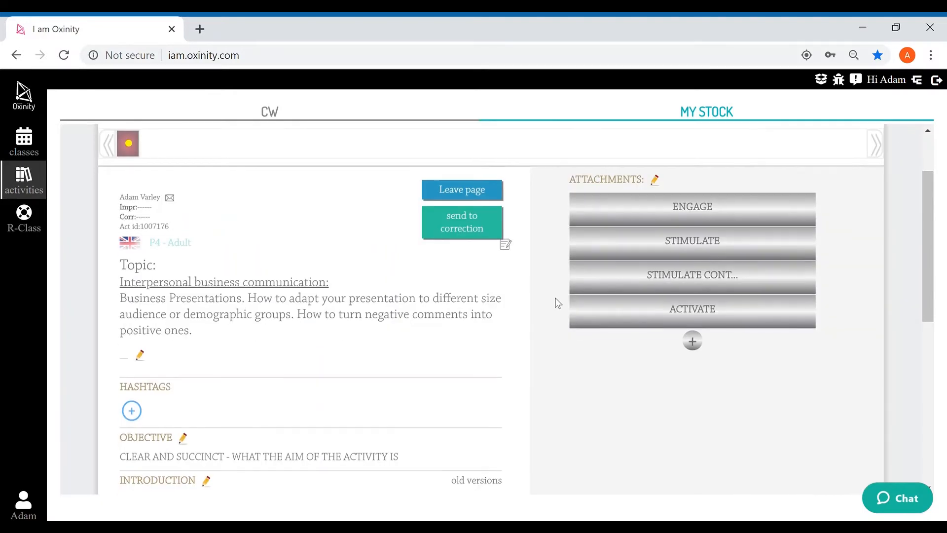
pyautogui.scroll(-2, 557, 303)
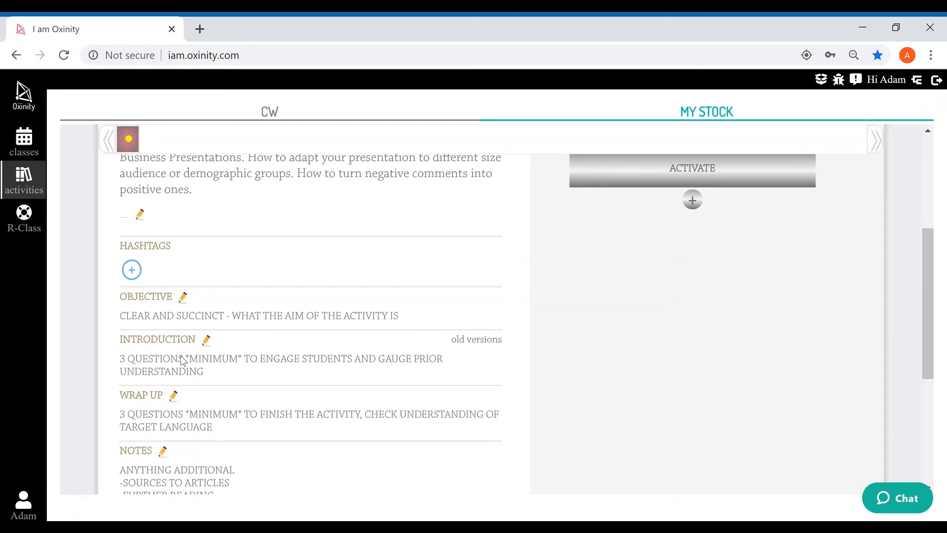
pyautogui.scroll(-1, 203, 405)
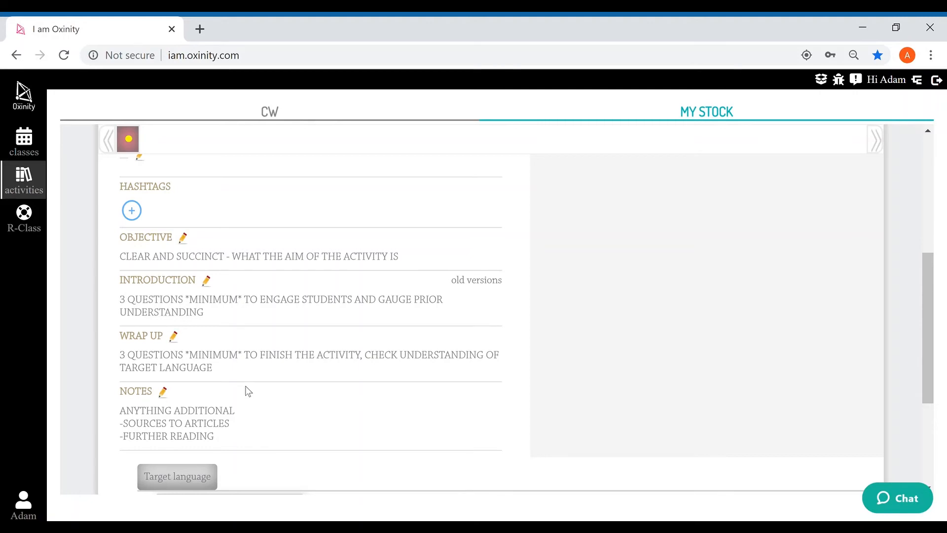
pyautogui.scroll(-4, 248, 391)
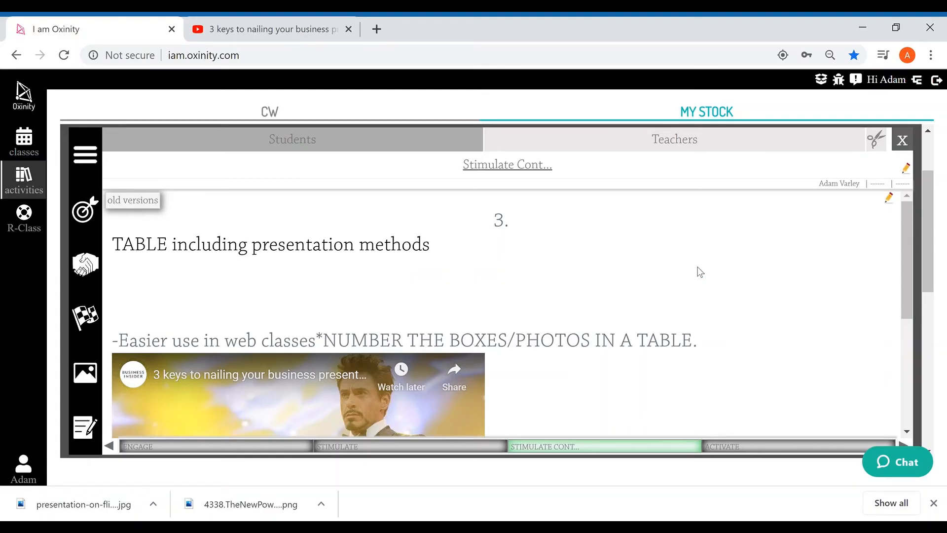
# Edit the Stimulate Cont... student content and insert a table with 2 rows and 2 columns below "TABLE including presentation methods"
pyautogui.click(891, 199)
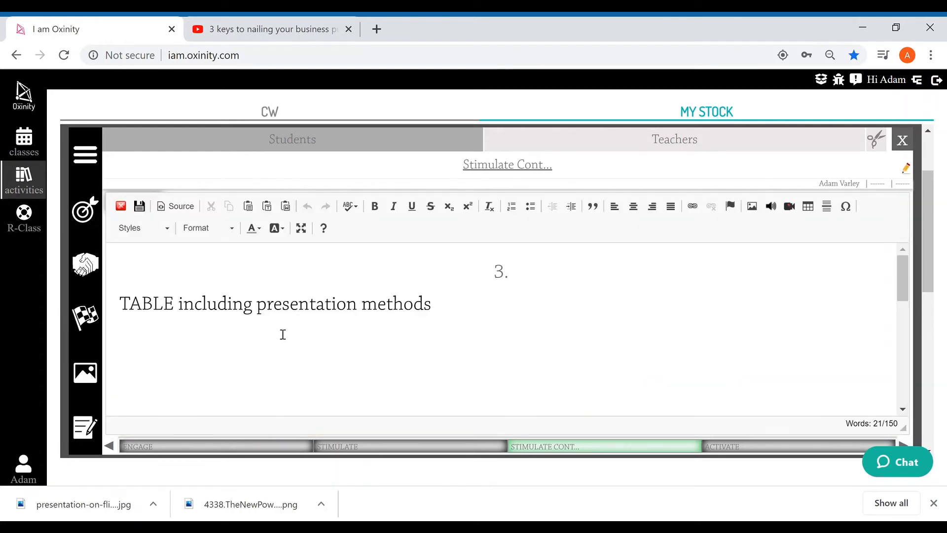
pyautogui.click(205, 363)
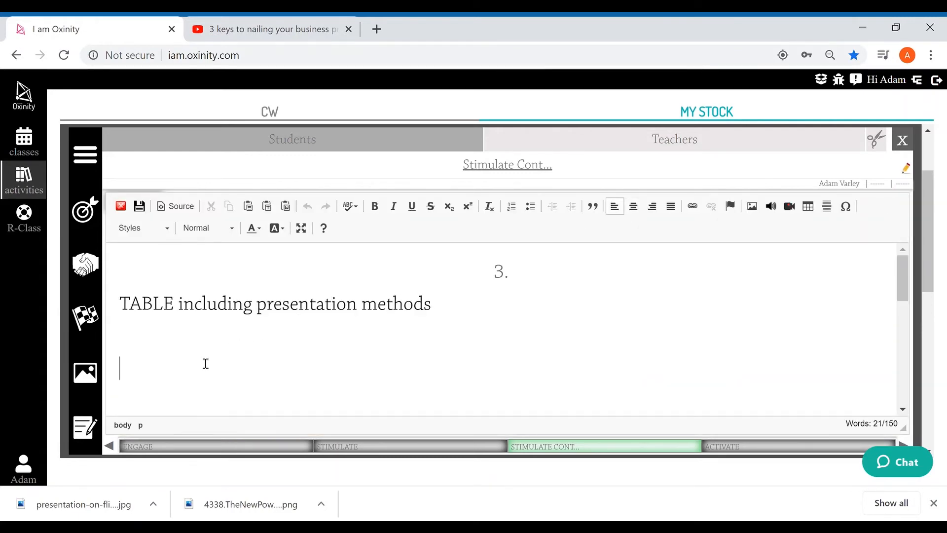
pyautogui.click(808, 210)
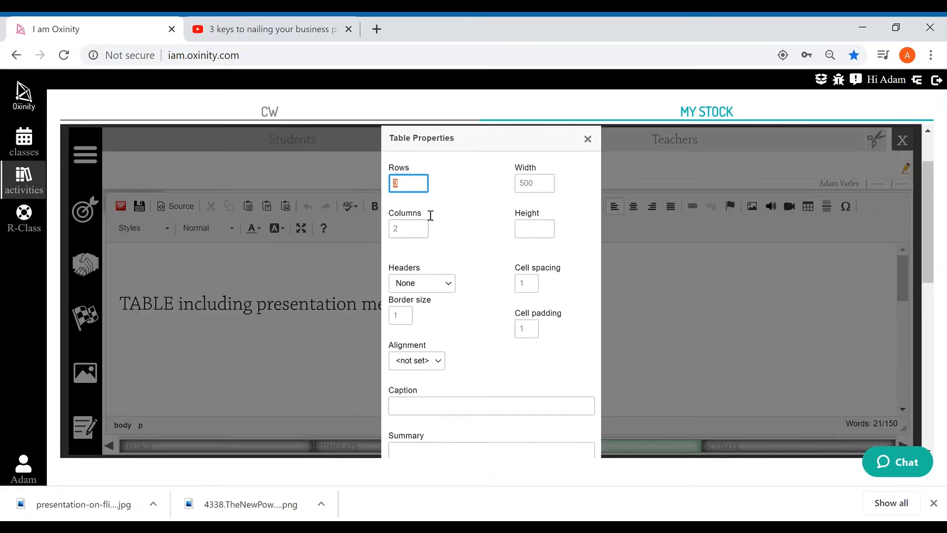
pyautogui.click(418, 226)
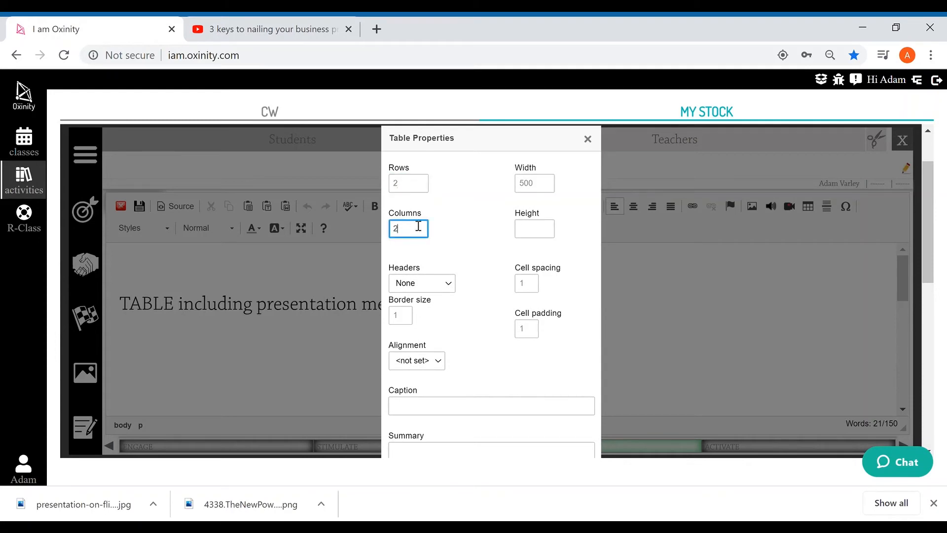
pyautogui.scroll(-1, 439, 239)
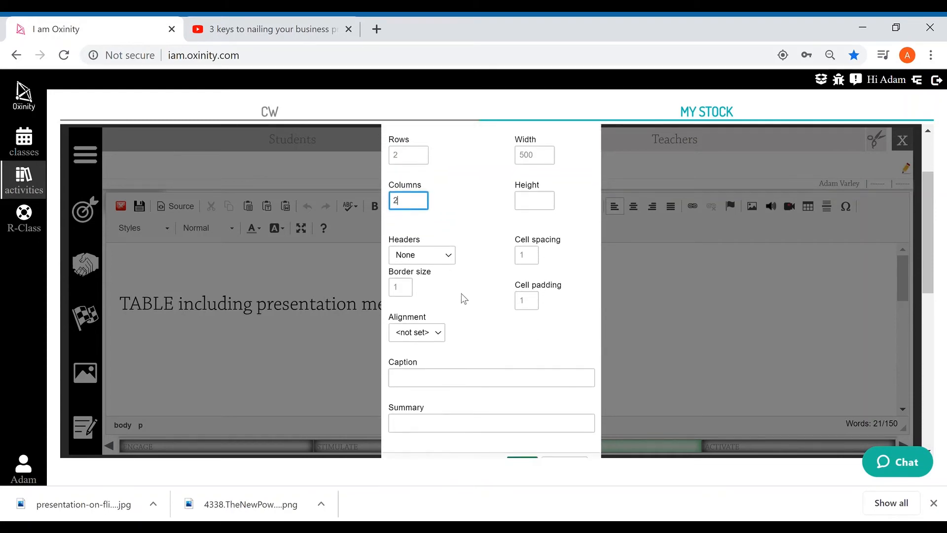
pyautogui.click(519, 411)
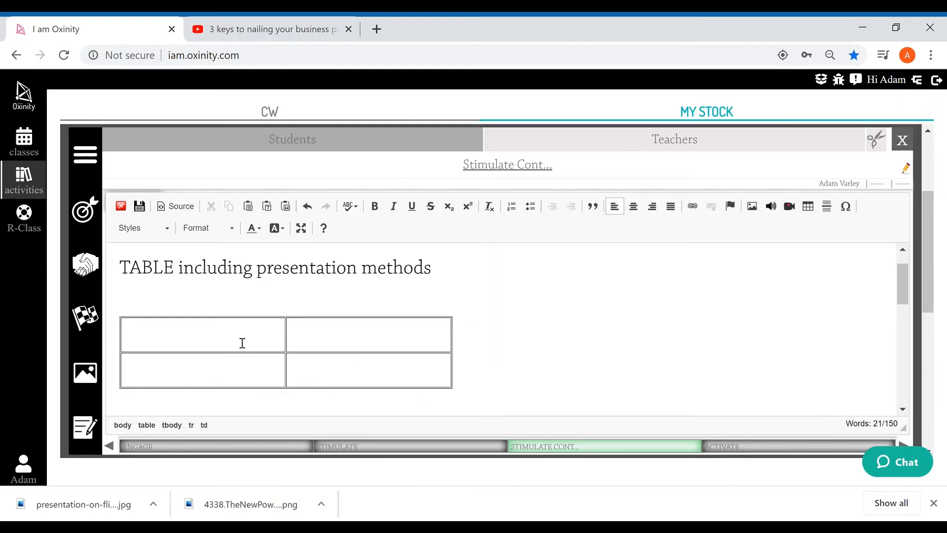
# Number the four table cells "1." to "4." and widen the table, keeping its two columns roughly equal in width
pyautogui.click(243, 343)
pyautogui.write('1. ')
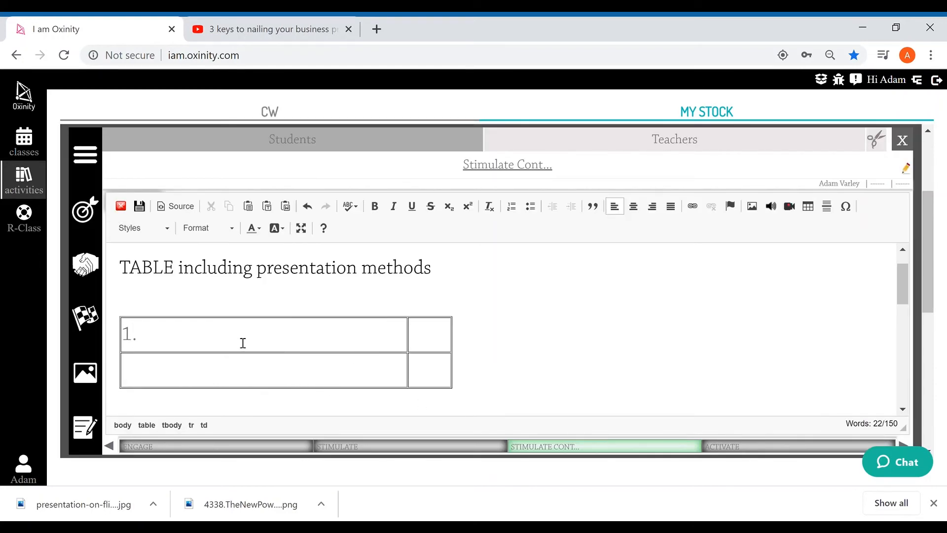
pyautogui.write('2.')
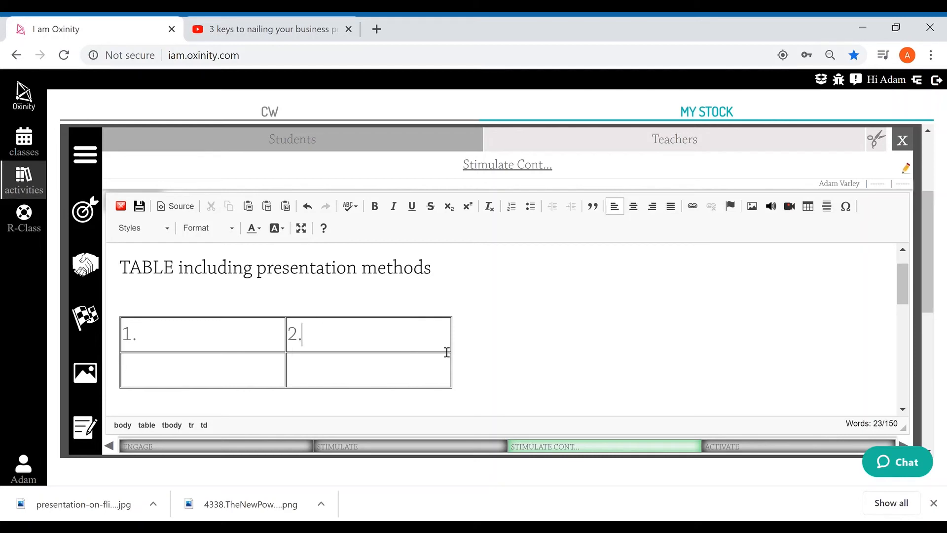
pyautogui.click(258, 370)
pyautogui.write('3.')
pyautogui.click(312, 374)
pyautogui.write('4.')
pyautogui.moveTo(453, 338); pyautogui.dragTo(679, 342)
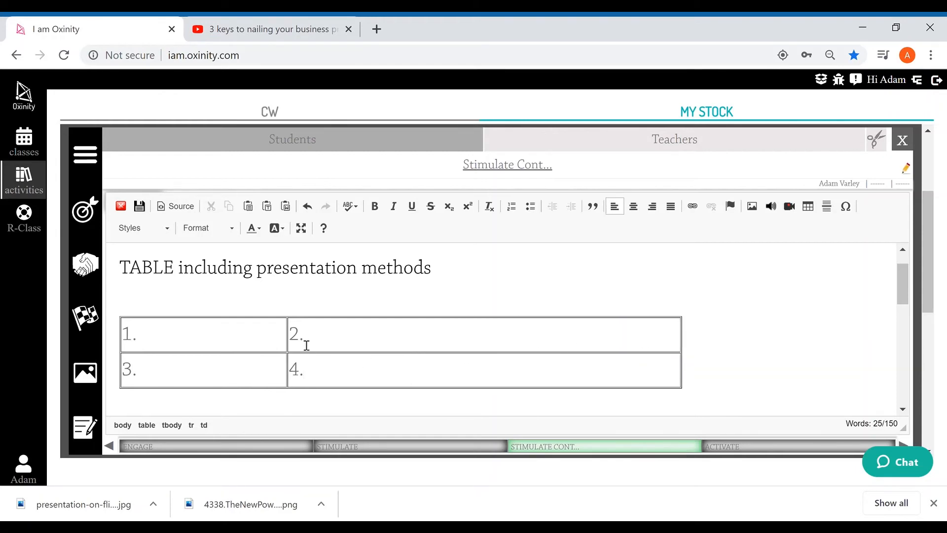
pyautogui.moveTo(293, 340); pyautogui.dragTo(419, 340)
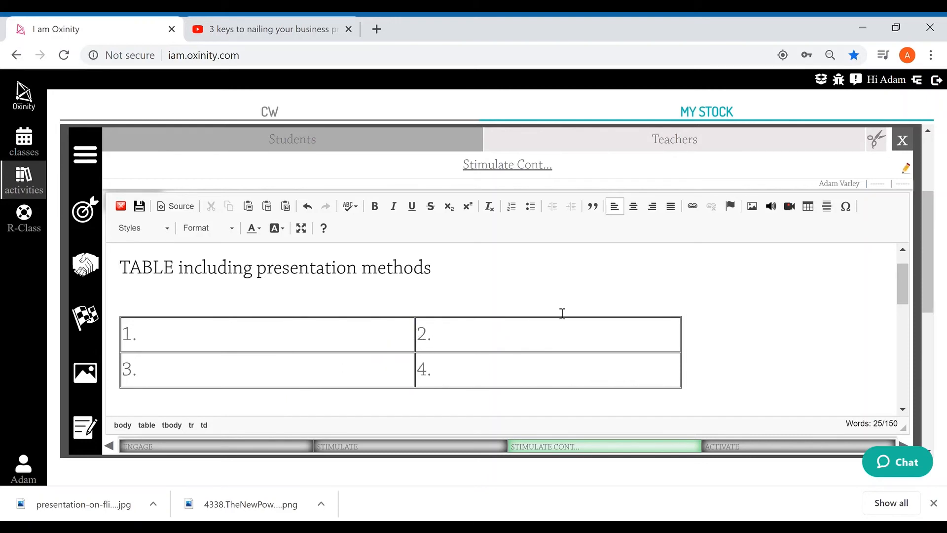
# Save the numbered table, and upload the image Powerpointpic.png into its cell 1
pyautogui.click(140, 208)
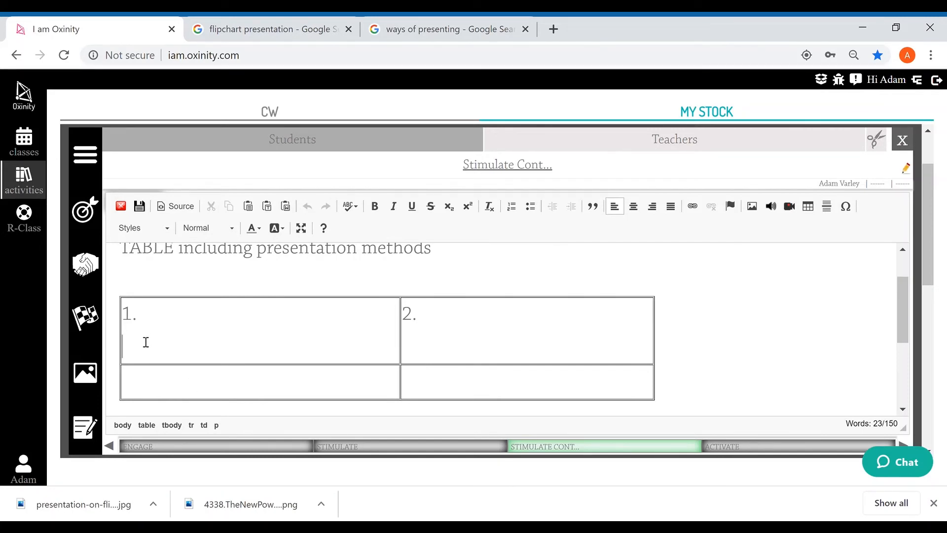
pyautogui.click(752, 206)
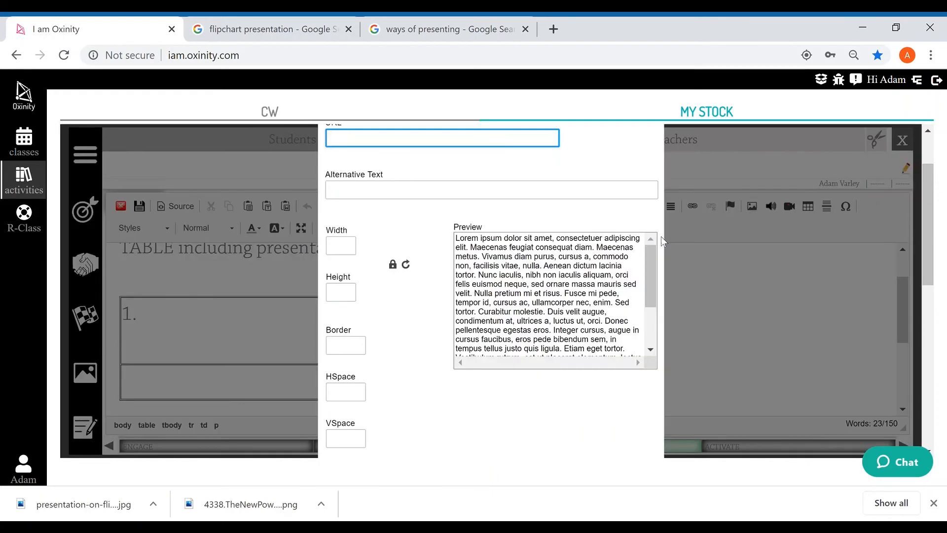
pyautogui.scroll(2, 393, 245)
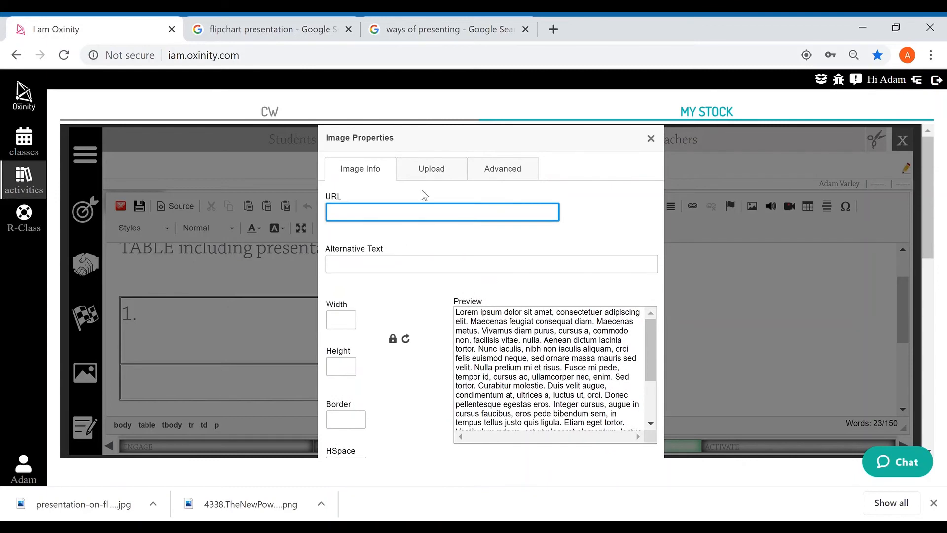
pyautogui.click(429, 175)
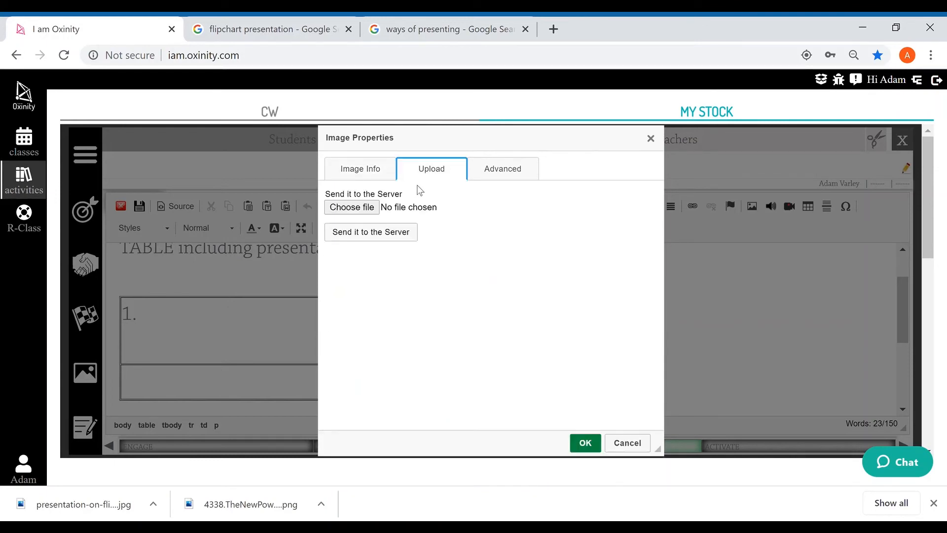
pyautogui.click(364, 213)
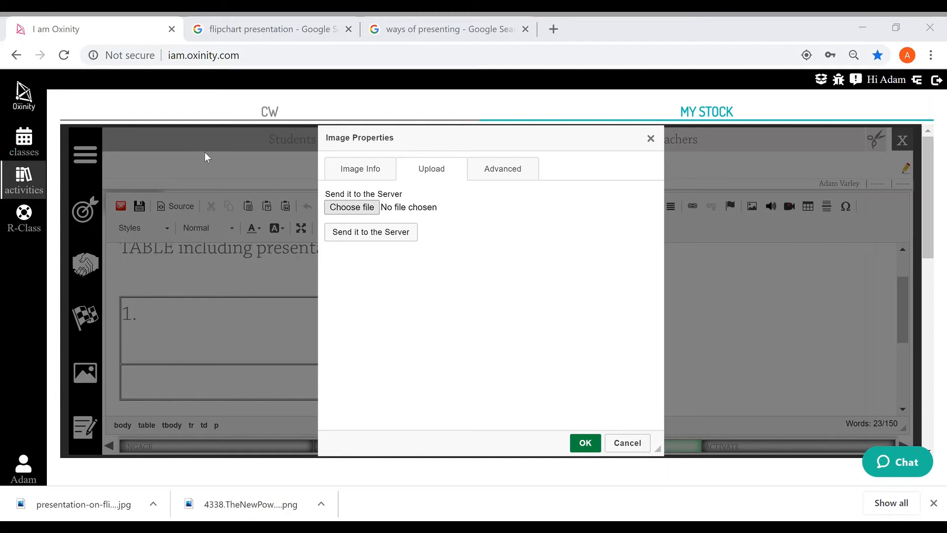
pyautogui.doubleClick(344, 260)
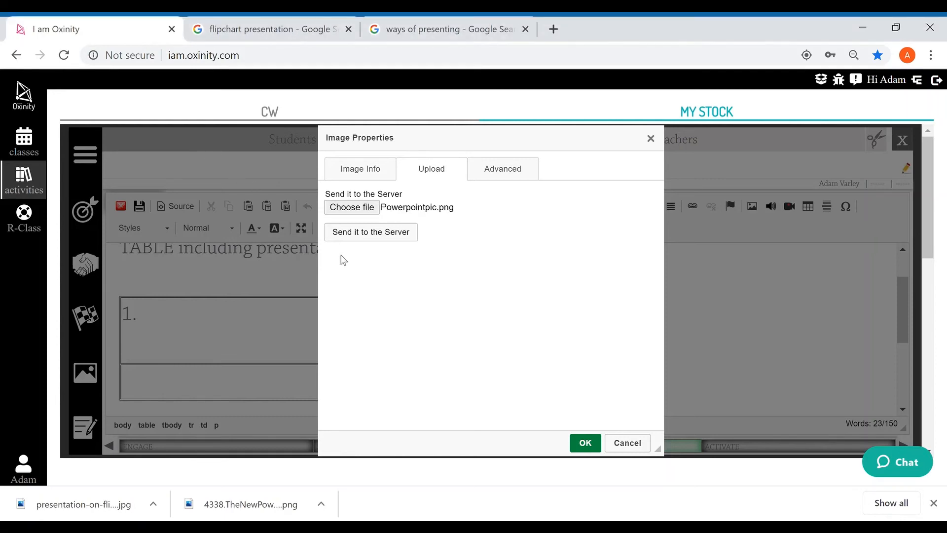
pyautogui.click(370, 237)
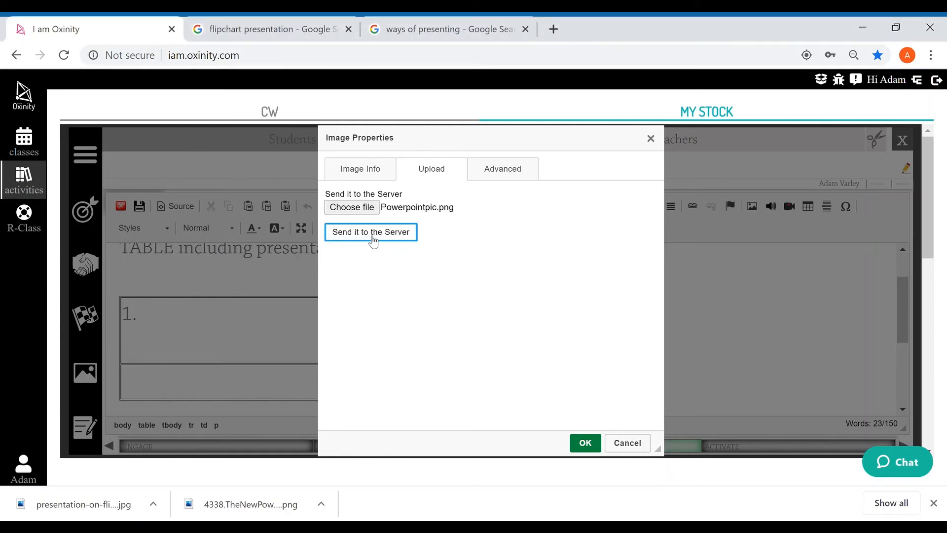
pyautogui.scroll(-5, 375, 335)
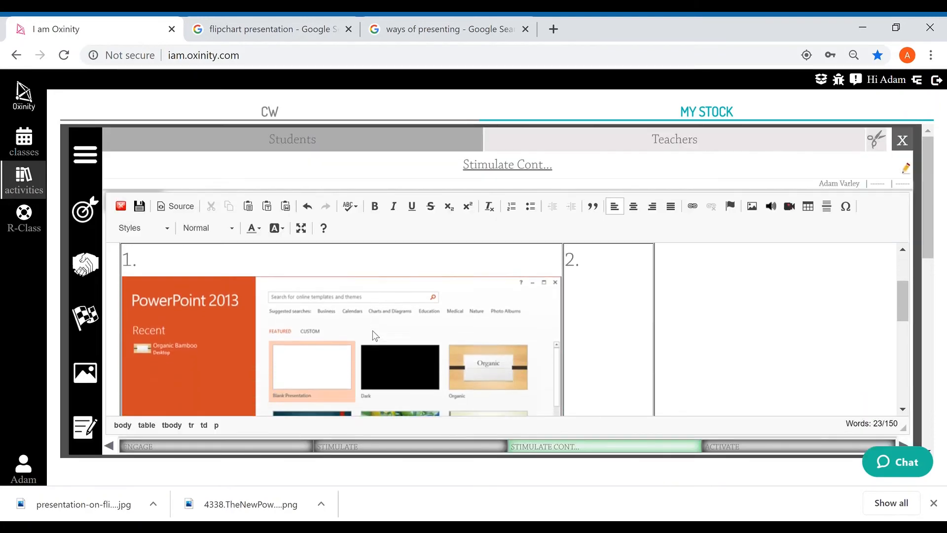
# Resize the PowerPoint image in cell 1 to a width of 400
pyautogui.scroll(5, 373, 335)
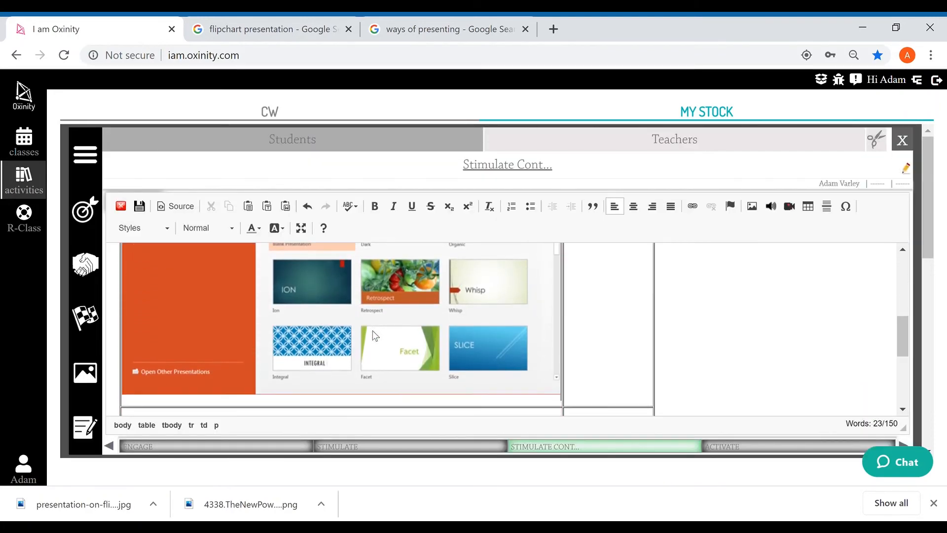
pyautogui.doubleClick(374, 336)
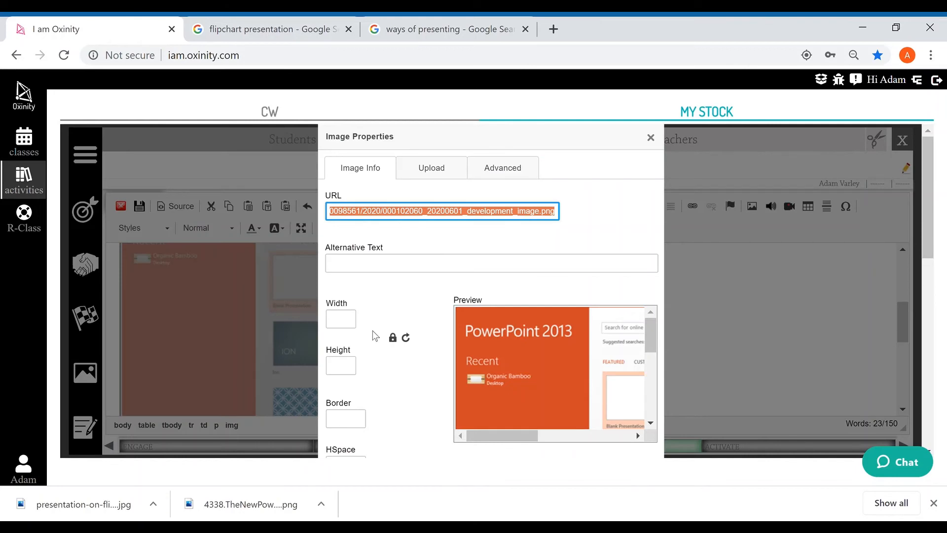
pyautogui.scroll(-1, 398, 313)
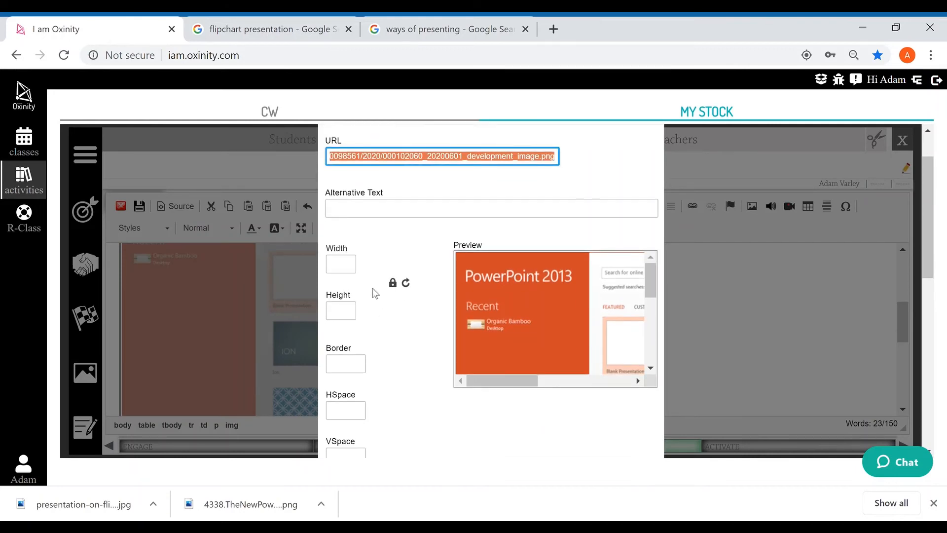
pyautogui.click(351, 266)
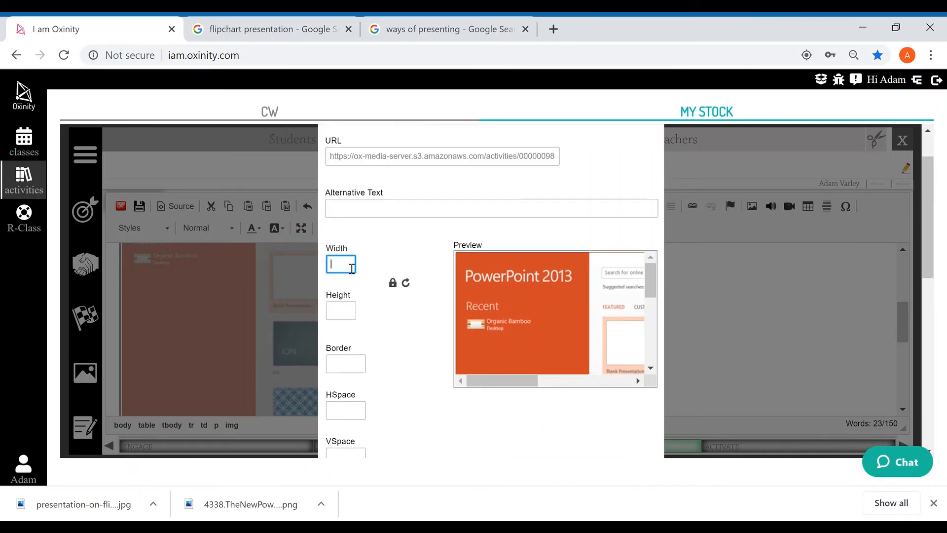
pyautogui.write('400')
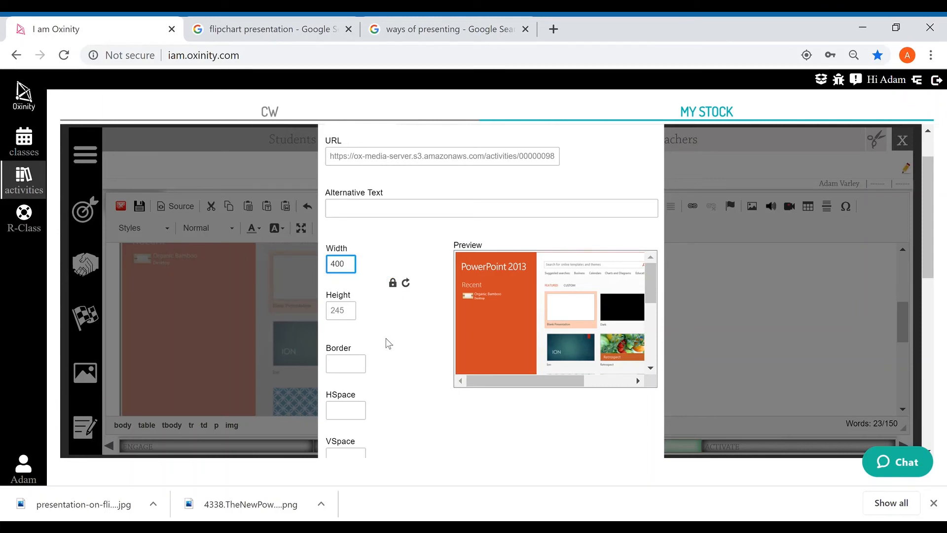
pyautogui.scroll(-3, 388, 343)
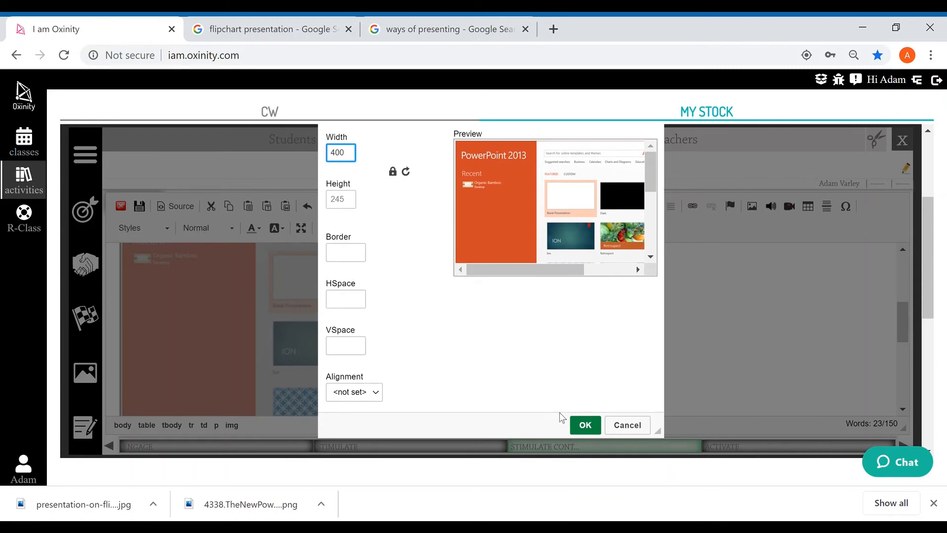
pyautogui.click(584, 426)
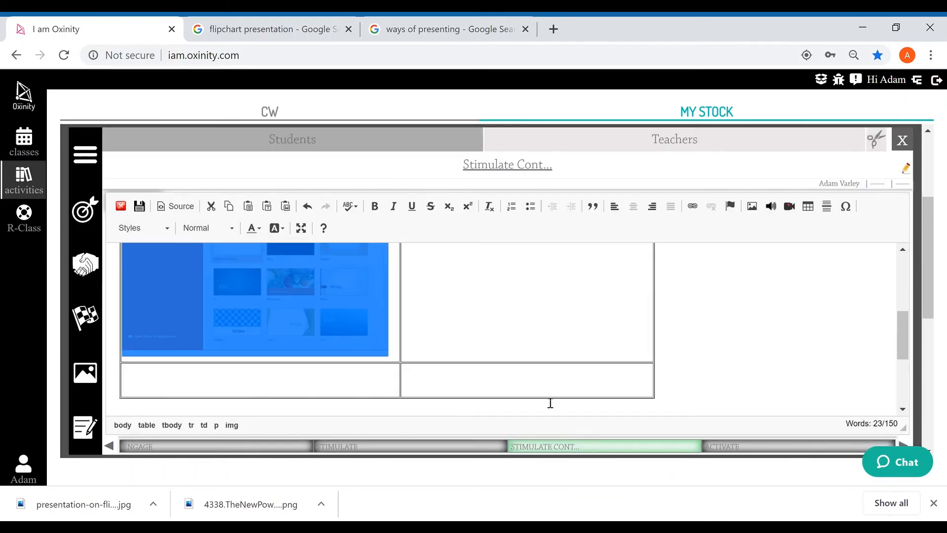
pyautogui.click(444, 278)
pyautogui.scroll(2, 445, 279)
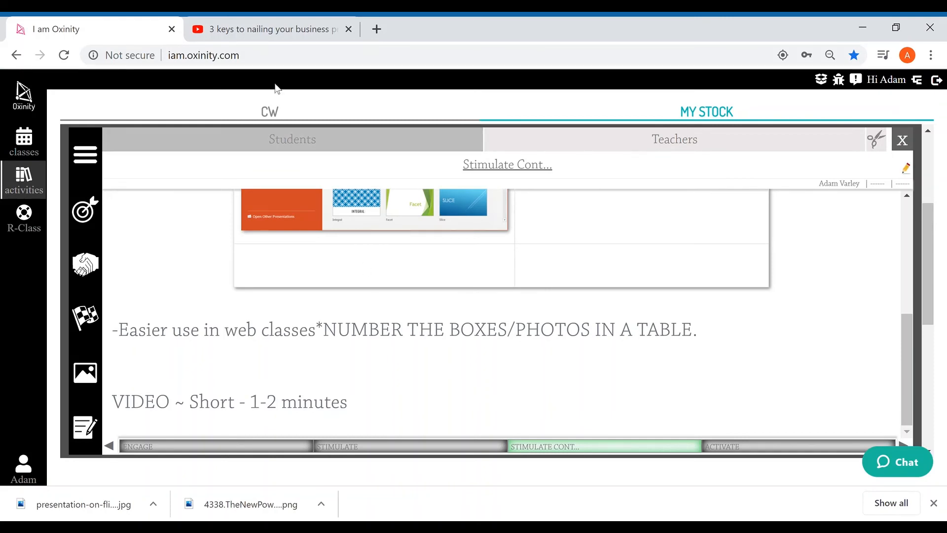
# Switch to YouTube and copy the URL of the video "3 keys to nailing your business presentation"
pyautogui.click(274, 33)
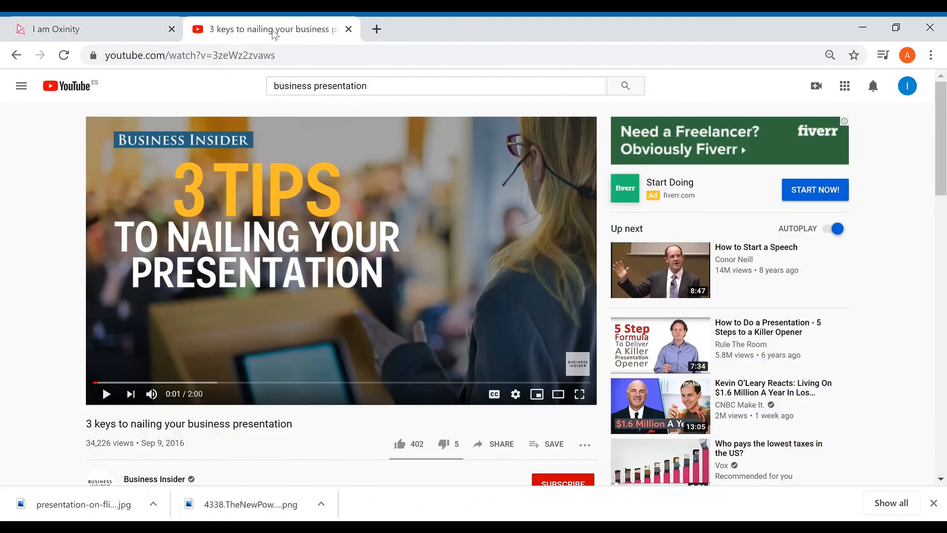
pyautogui.rightClick(385, 214)
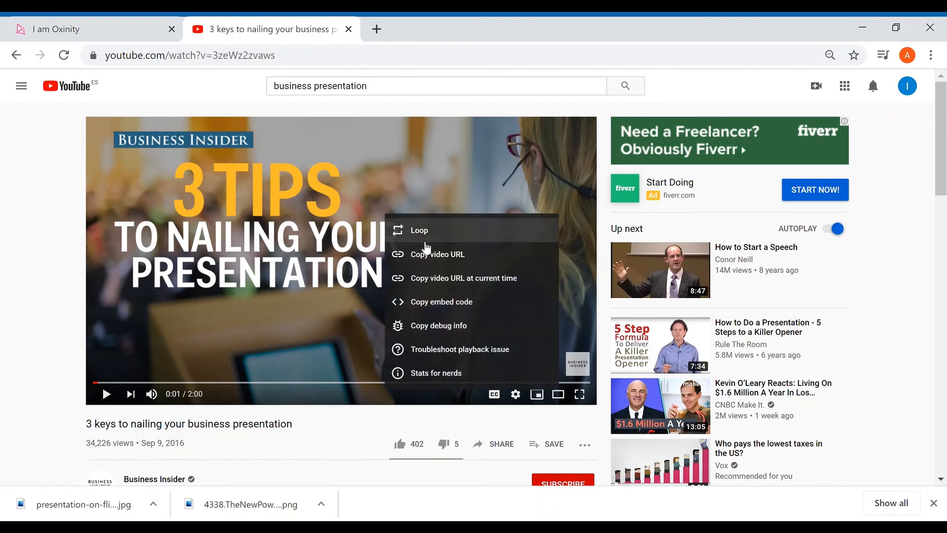
pyautogui.click(441, 254)
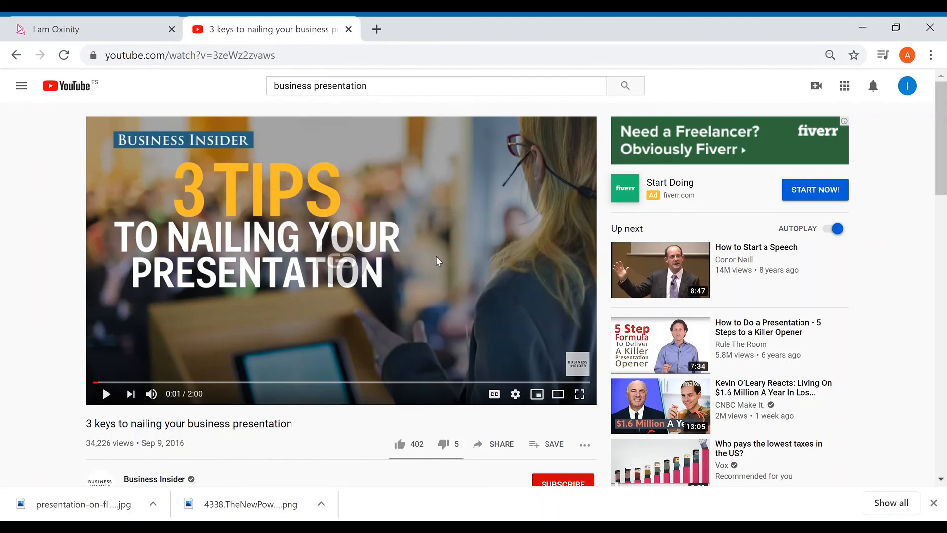
# Switch back to Oxinity, insert the copied YouTube video at the "VIDEO ~ Short - 1-2 minutes" line of Stimulate Cont..., and save the content
pyautogui.click(84, 22)
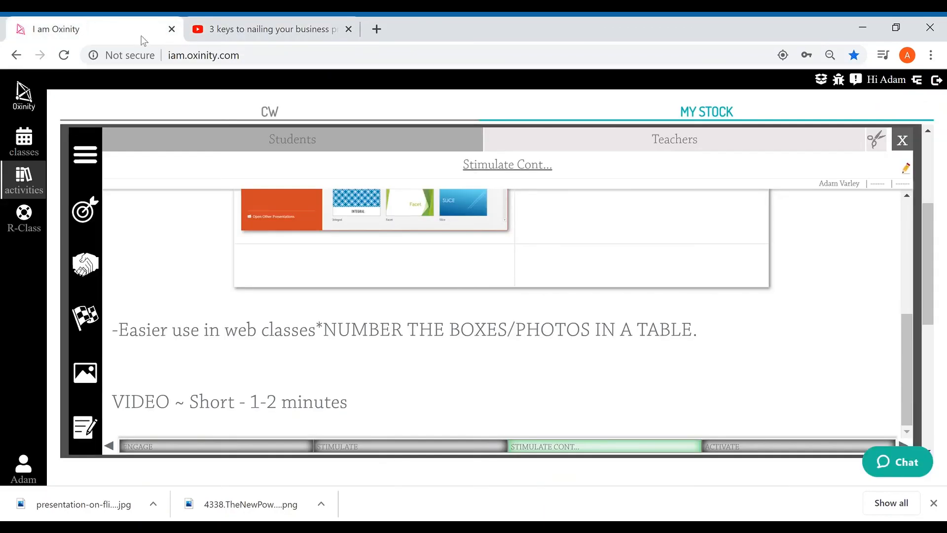
pyautogui.scroll(5, 662, 258)
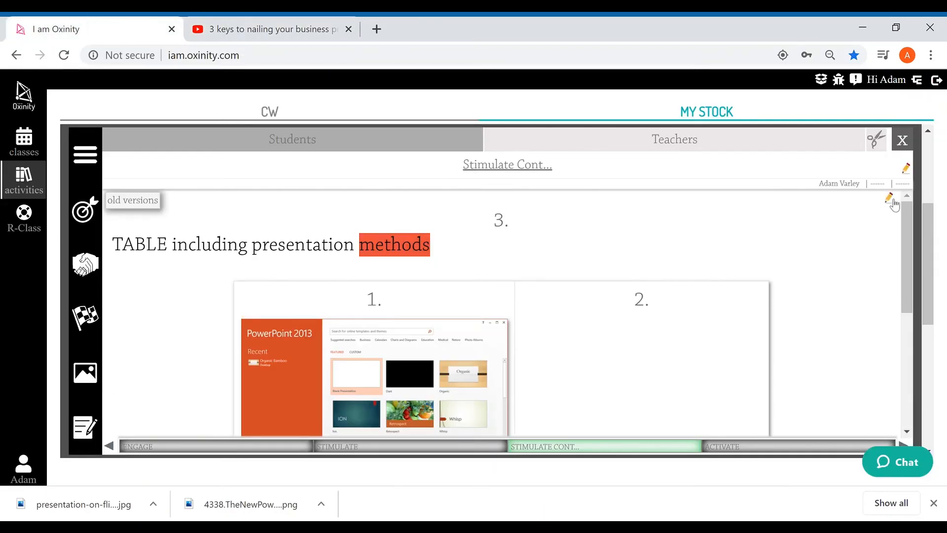
pyautogui.click(891, 200)
pyautogui.scroll(-10, 844, 293)
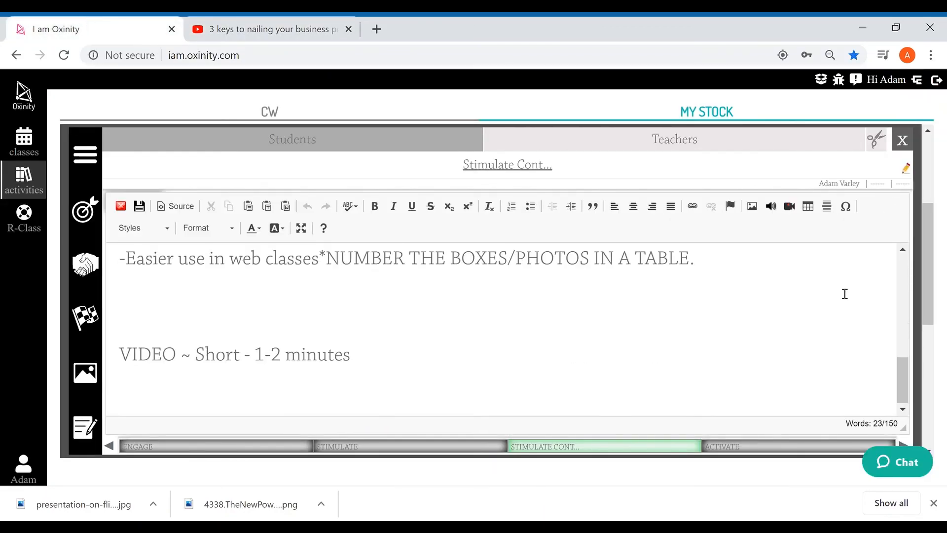
pyautogui.click(192, 332)
pyautogui.click(789, 207)
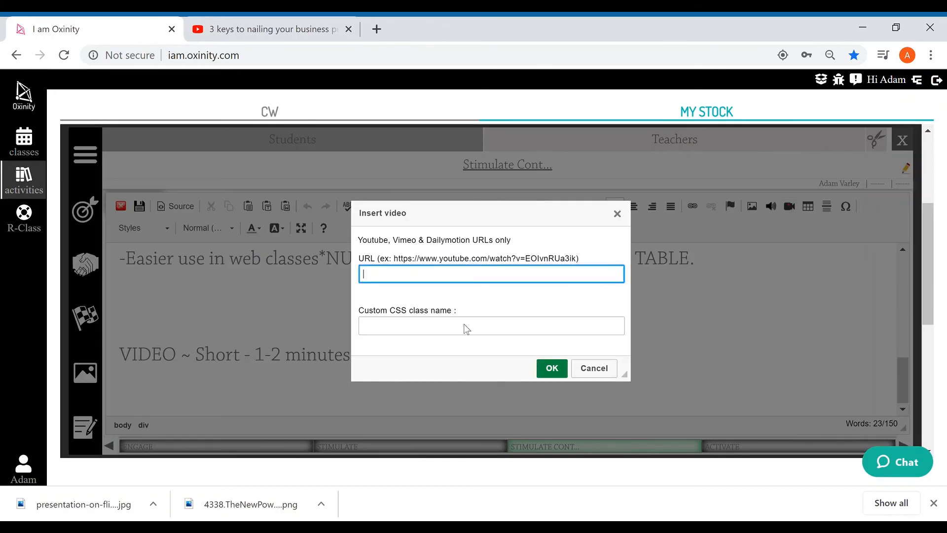
pyautogui.hotkey('ctrl', 'v')
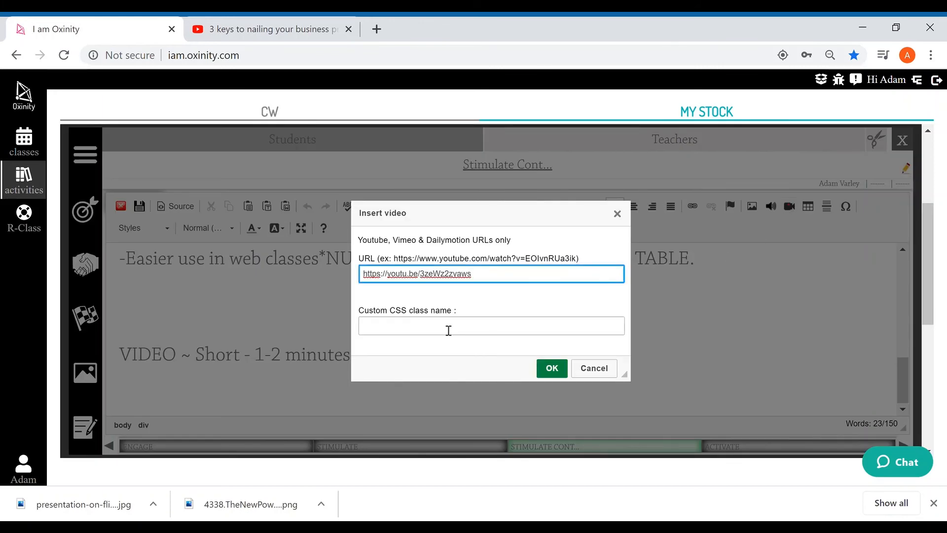
pyautogui.click(553, 369)
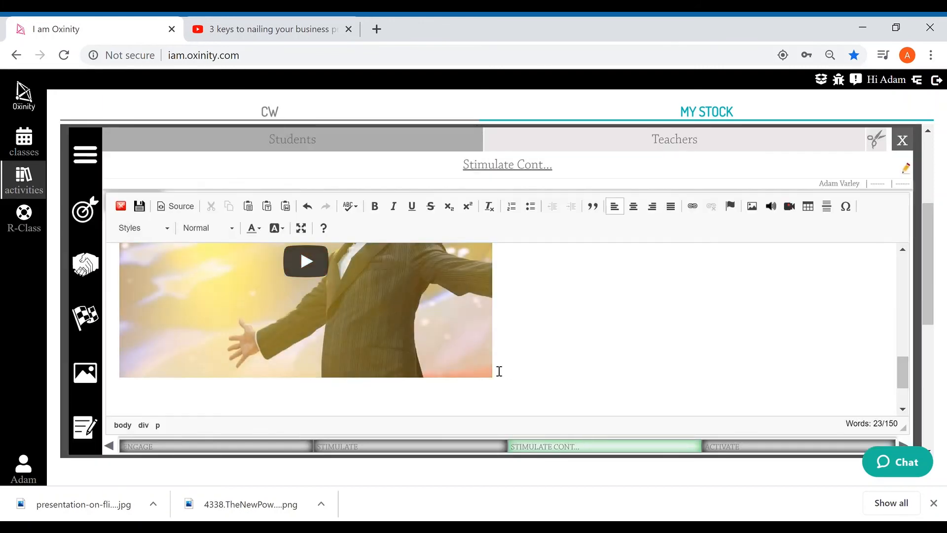
pyautogui.scroll(1, 499, 371)
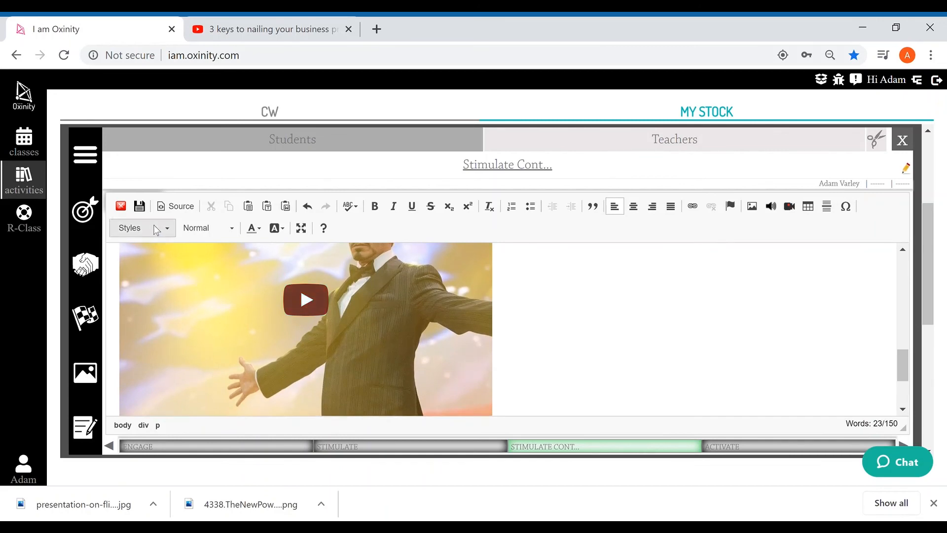
pyautogui.click(139, 207)
# Start adding a target language to the activity and search the existing entries for "Presentation"
pyautogui.scroll(-10, 338, 269)
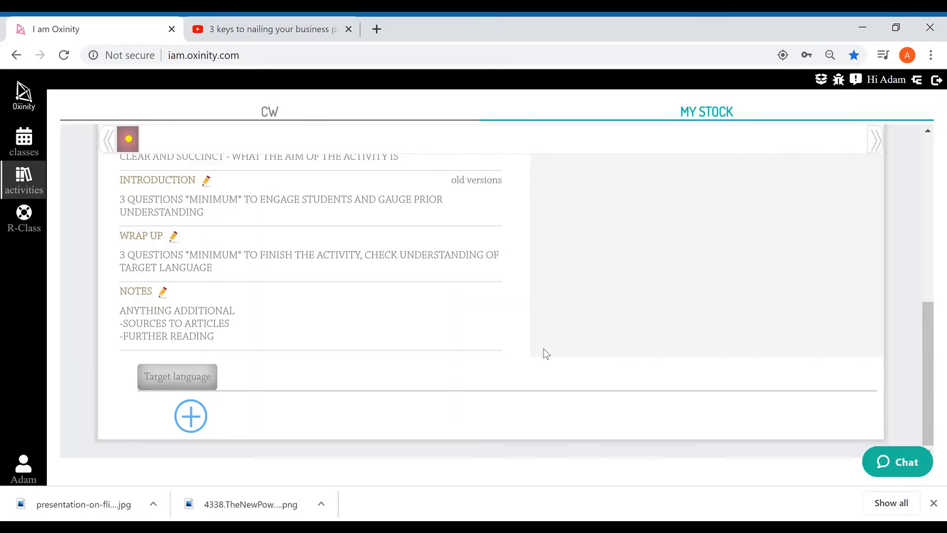
pyautogui.scroll(5, 543, 353)
pyautogui.scroll(-5, 543, 353)
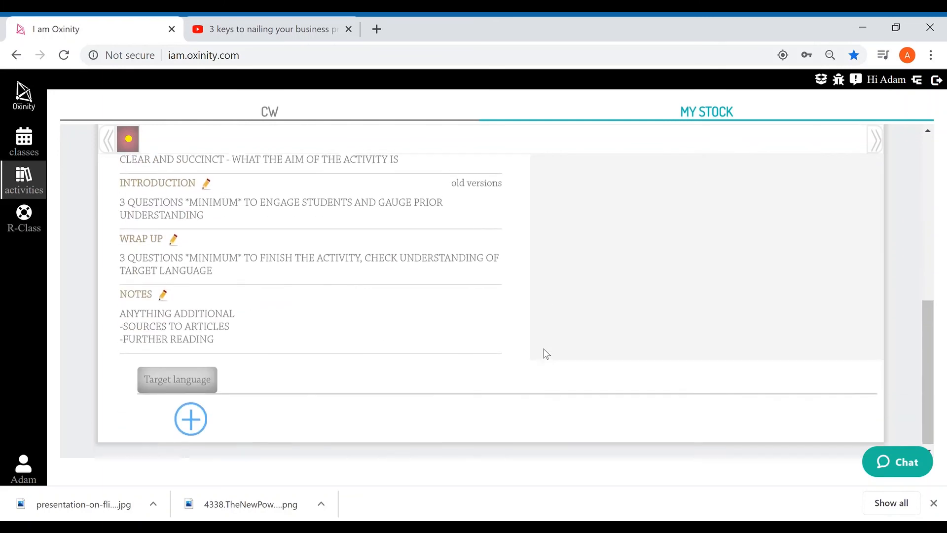
pyautogui.click(200, 420)
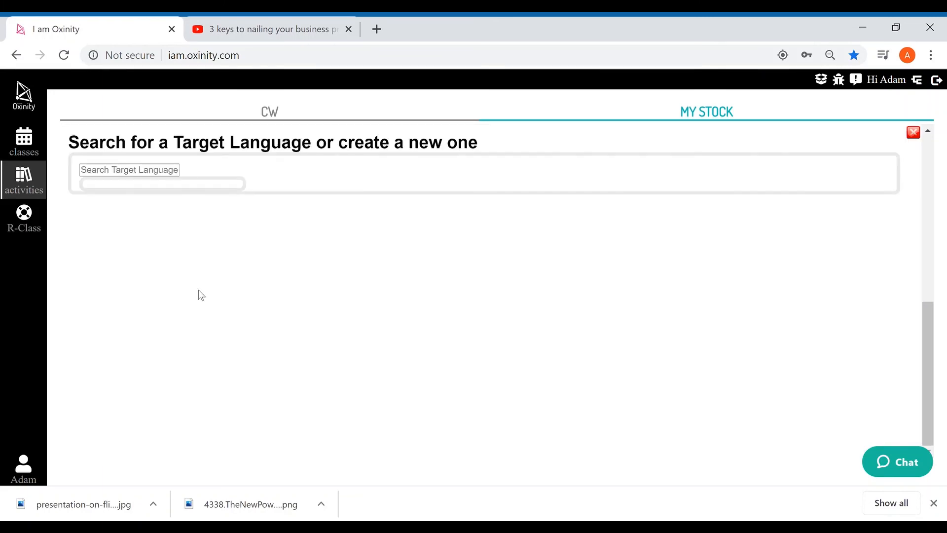
pyautogui.click(180, 175)
pyautogui.write('P')
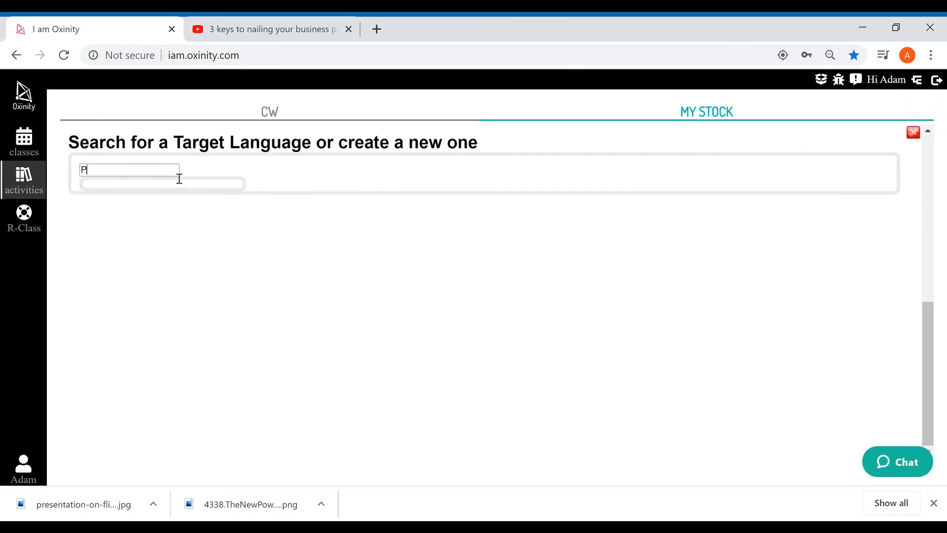
pyautogui.write('resentation')
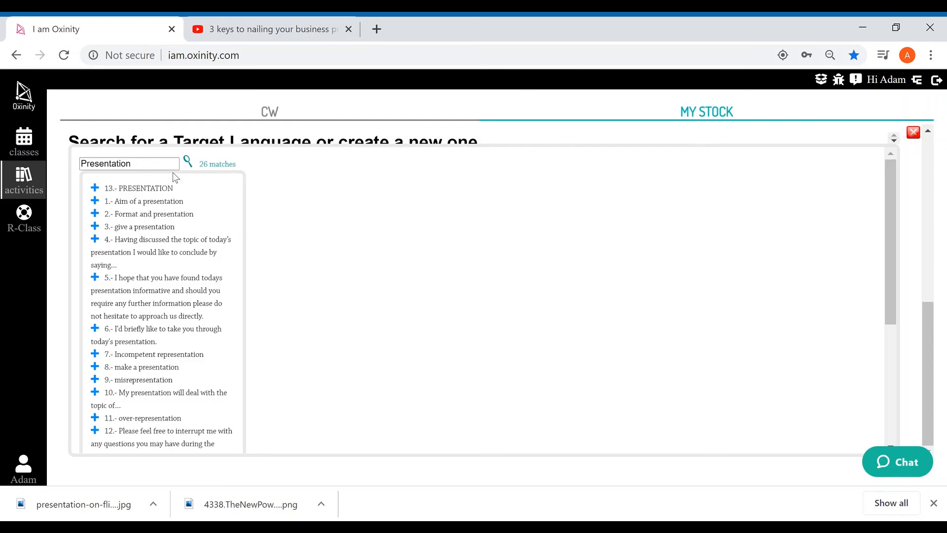
# Choose PRESENTATION from the matches and assign it the stock definition "To present something formally."
pyautogui.scroll(-2, 176, 266)
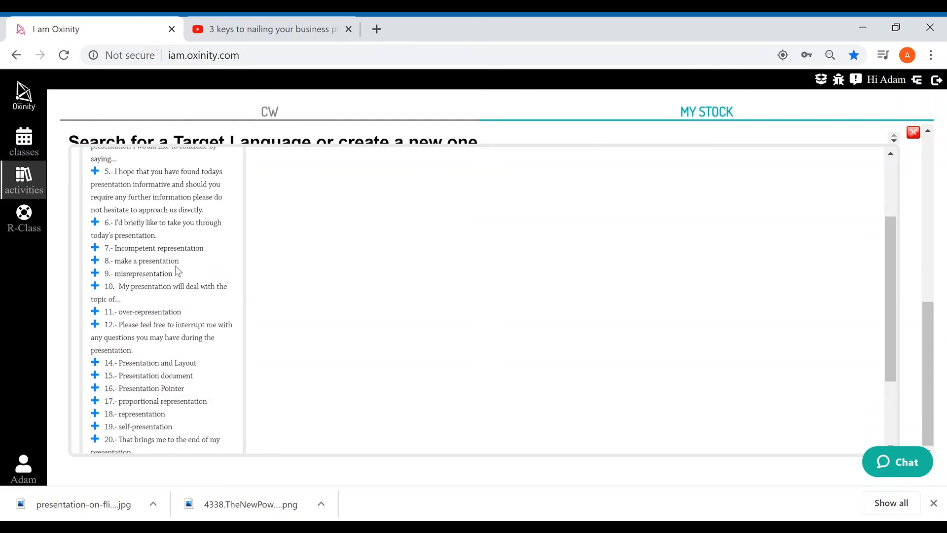
pyautogui.scroll(-2, 175, 265)
pyautogui.scroll(4, 176, 266)
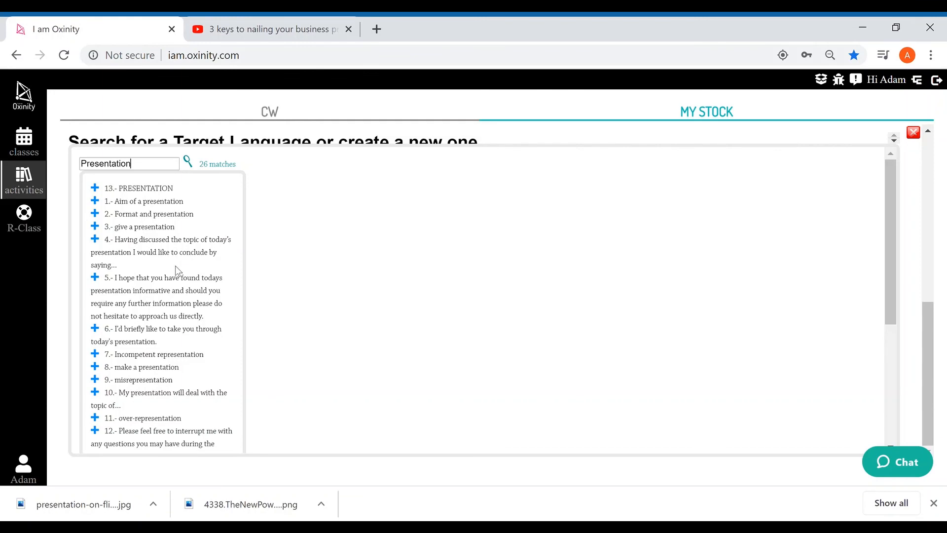
pyautogui.click(103, 190)
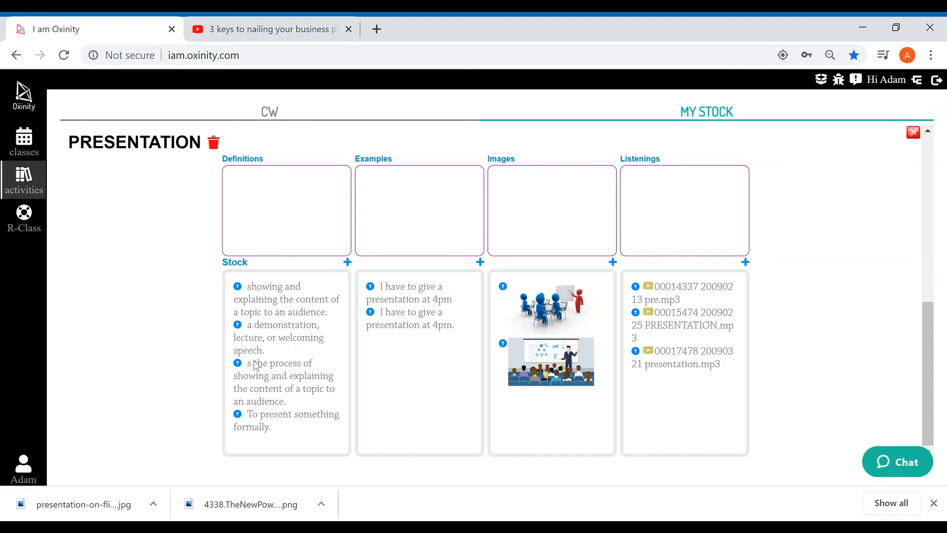
pyautogui.click(237, 414)
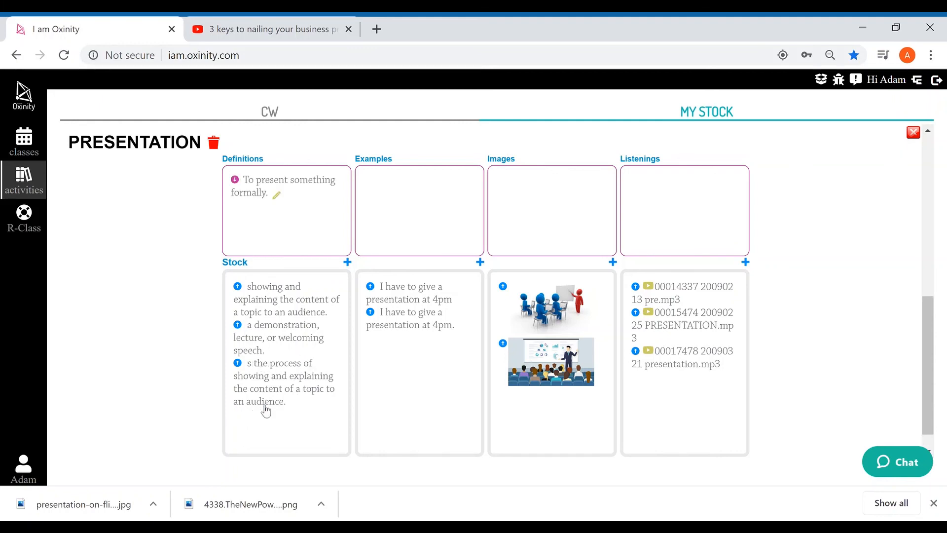
# Assign the stock example "I have to give a presentation at 4pm." to PRESENTATION and open blank entries for a new definition and a new example
pyautogui.click(373, 313)
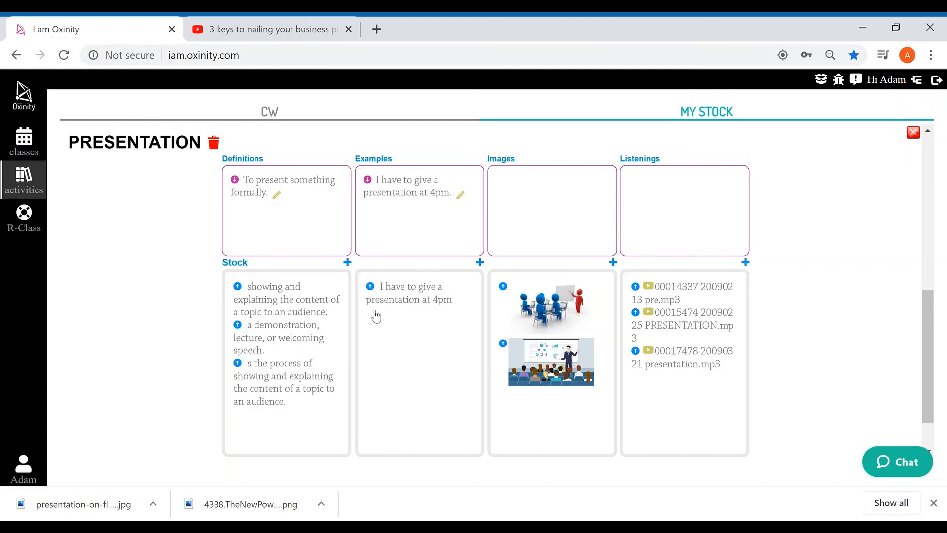
pyautogui.click(347, 262)
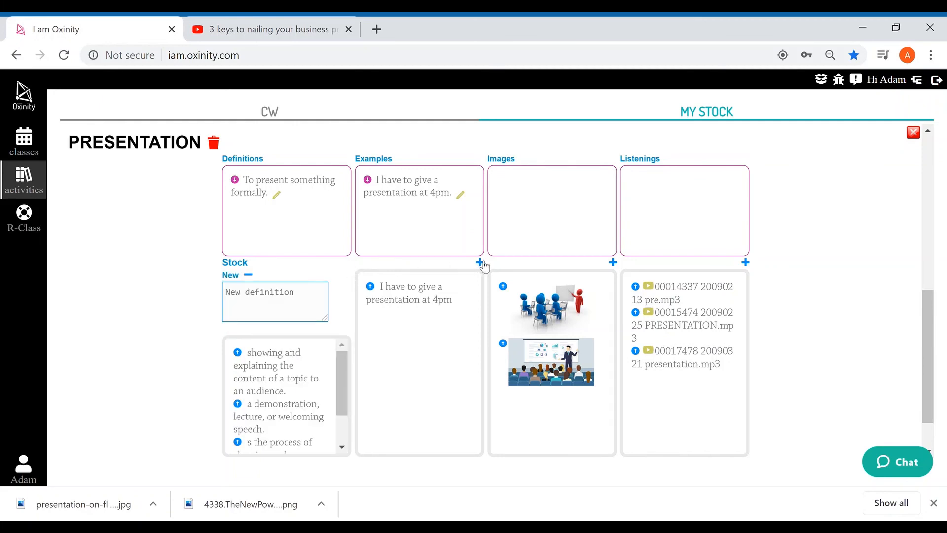
pyautogui.click(480, 262)
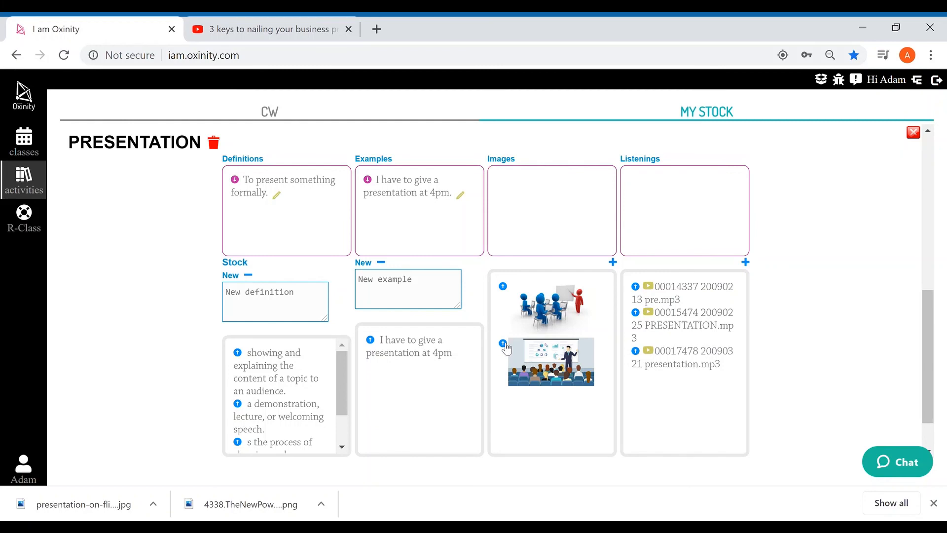
# Assign the stock image of a presenter facing a seated audience to PRESENTATION, and view the image upload form without attaching a file
pyautogui.click(503, 343)
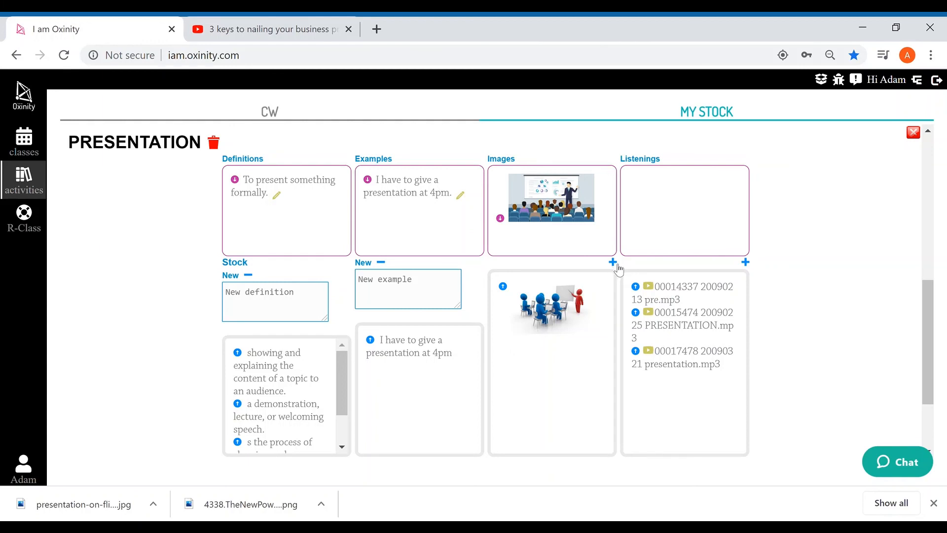
pyautogui.click(613, 263)
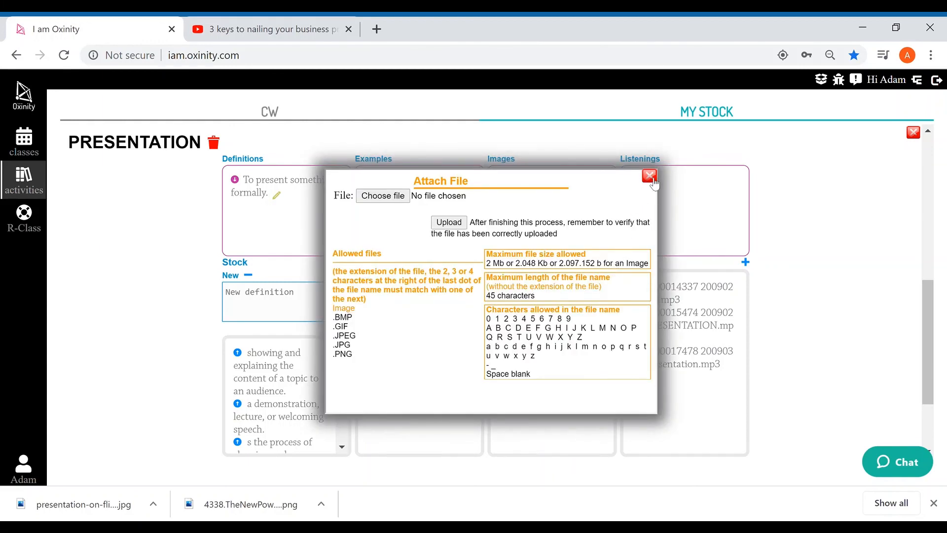
pyautogui.click(650, 179)
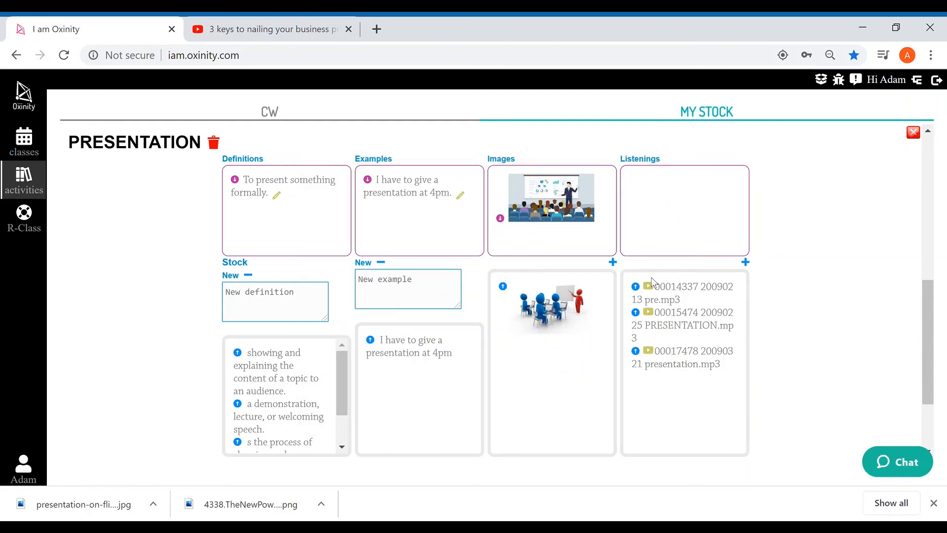
pyautogui.click(636, 312)
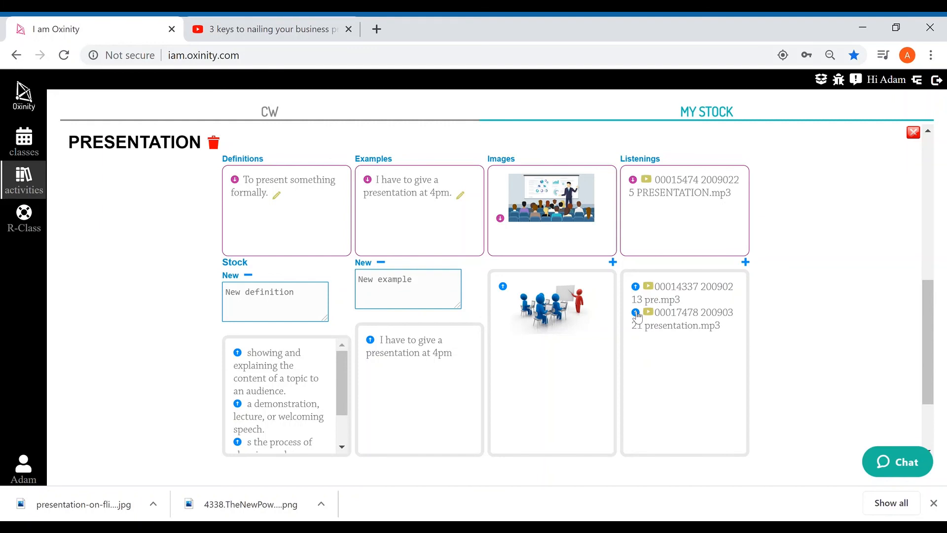
pyautogui.click(915, 134)
pyautogui.scroll(-2, 671, 261)
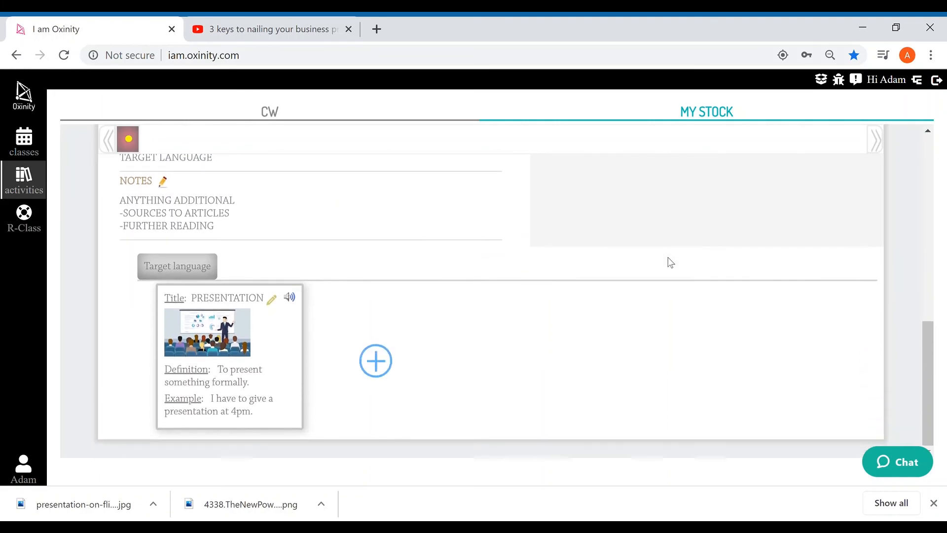